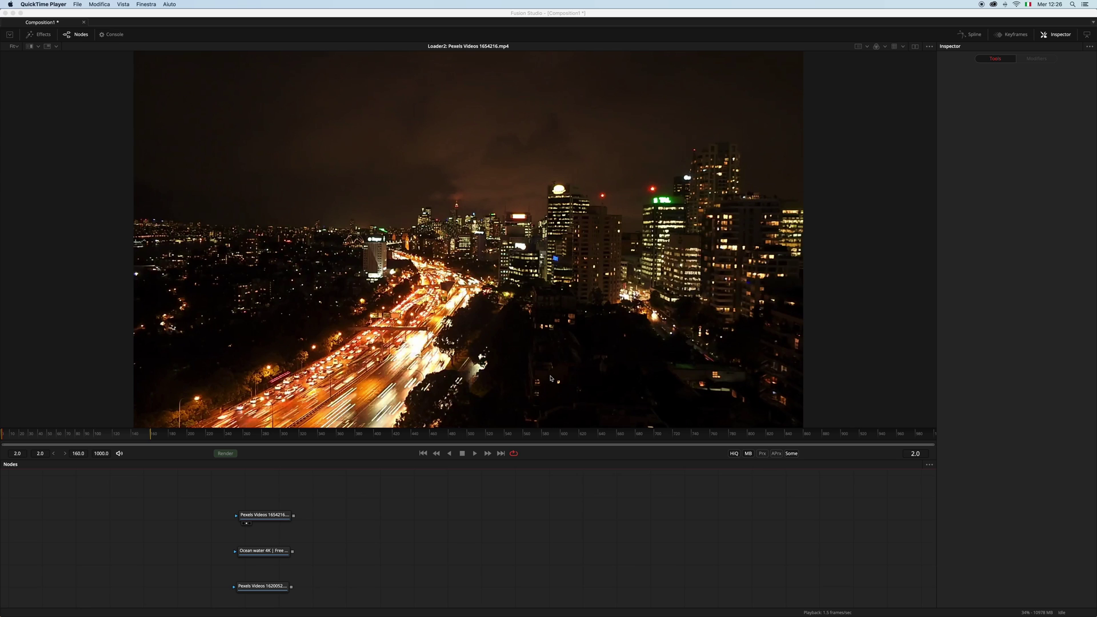
Select the Pexels Videos 1654216 night-city Loader so its settings appear in the Inspector
left_click(267, 517)
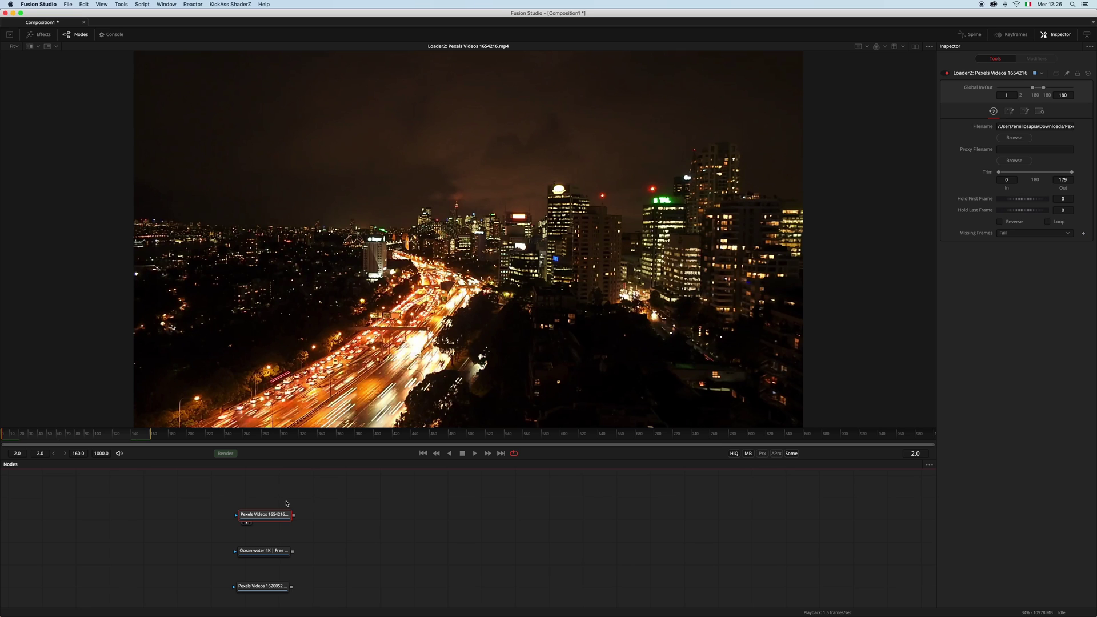
Add a Defocus node after the night-city Loader and view its result
key("shift+space")
type("defo")
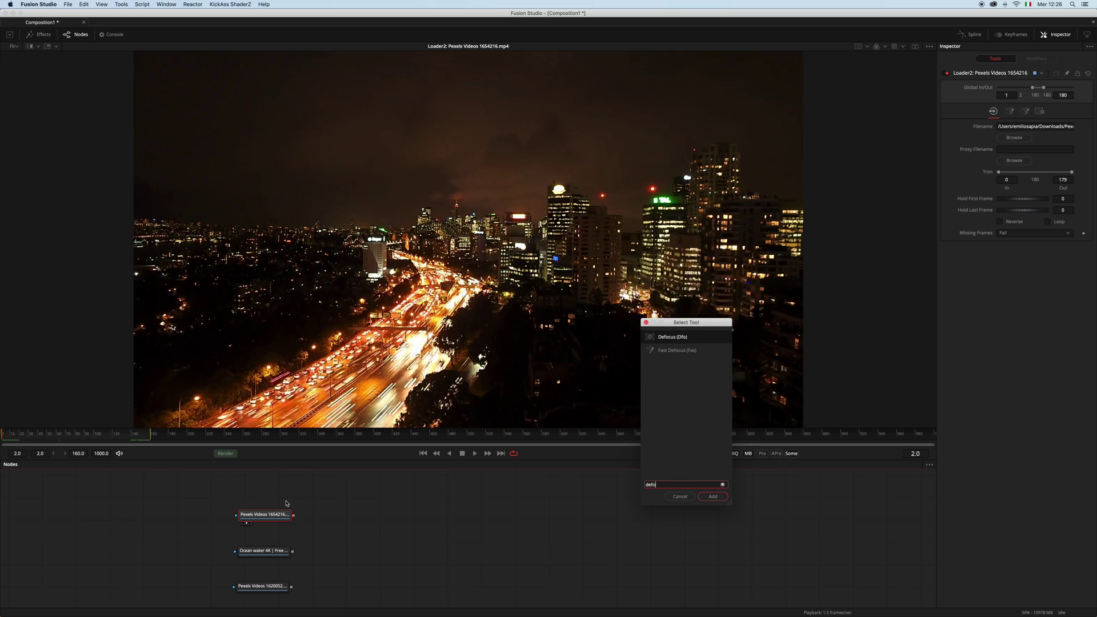
key("Return")
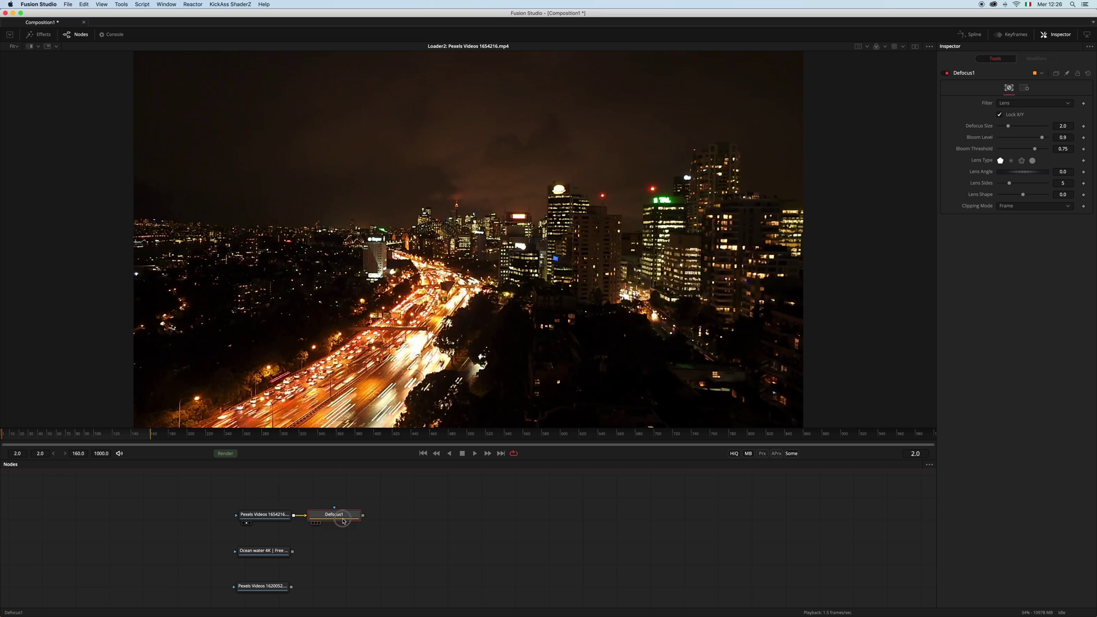
left_click_drag(337, 515, 359, 514)
key("1")
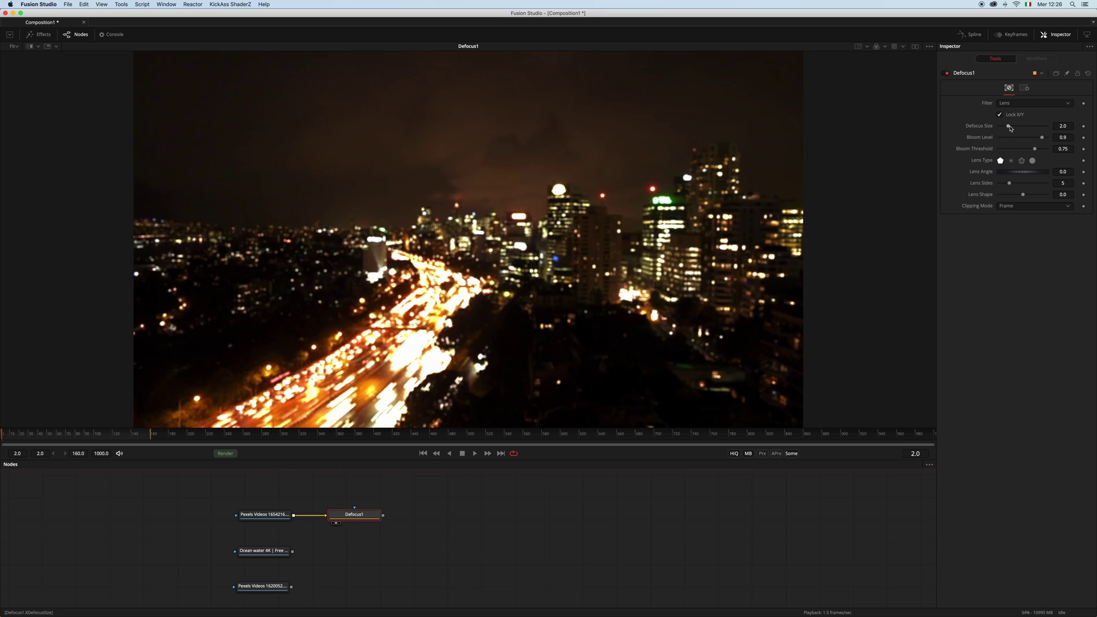
Set Defocus Size to 10 and Lens Shape to -0.117, then move the node above the clip
left_click_drag(1010, 128, 1060, 135)
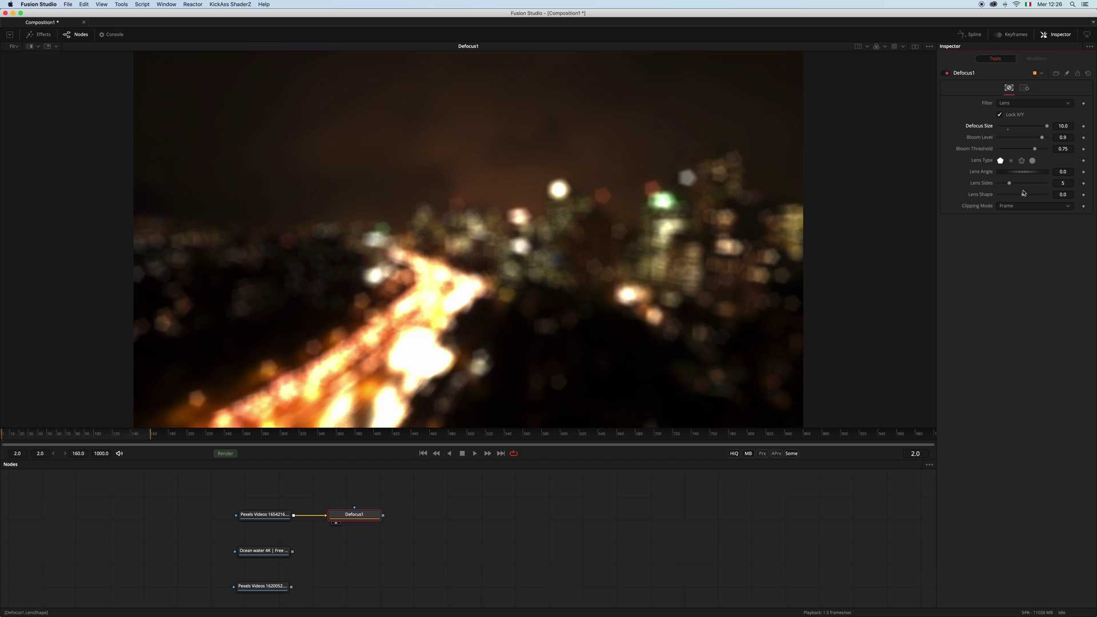
left_click_drag(1024, 194, 1019, 197)
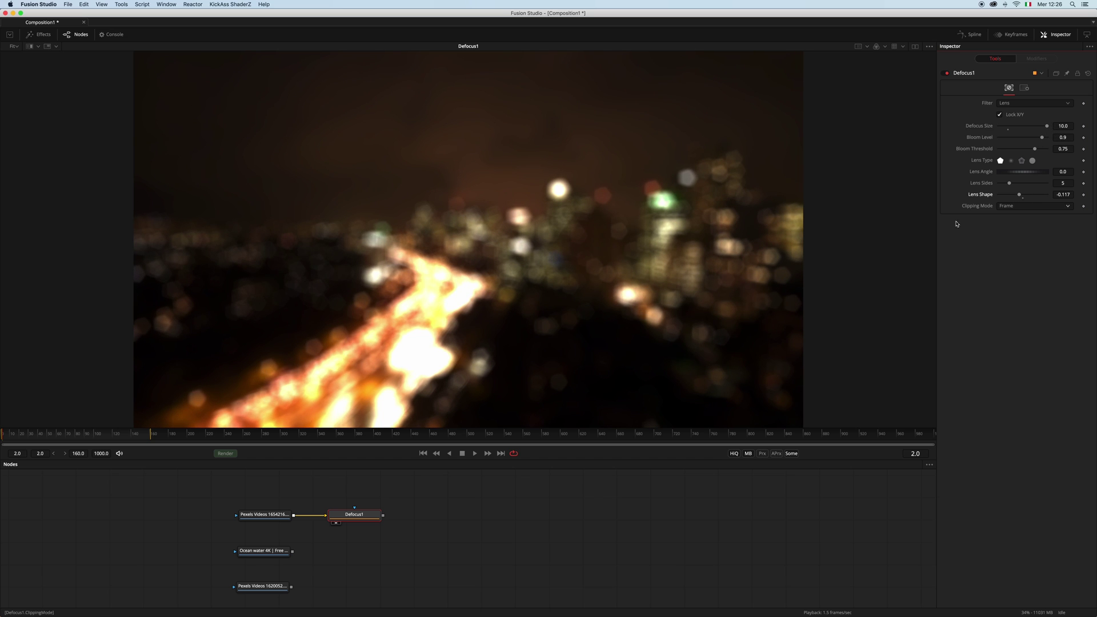
left_click_drag(360, 512, 358, 488)
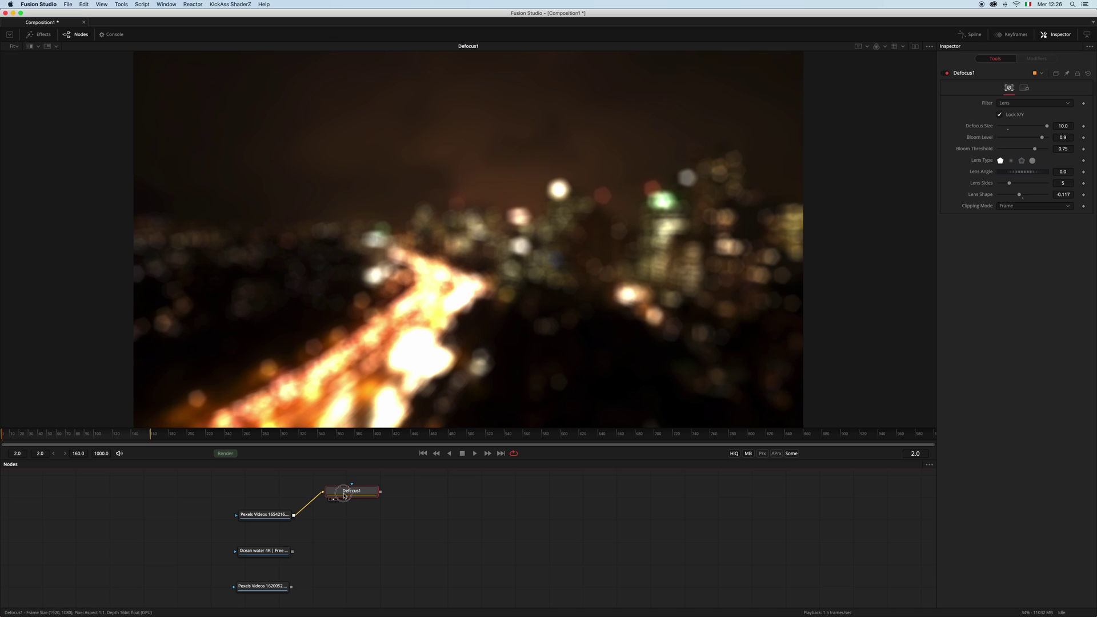
left_click_drag(285, 517, 433, 307)
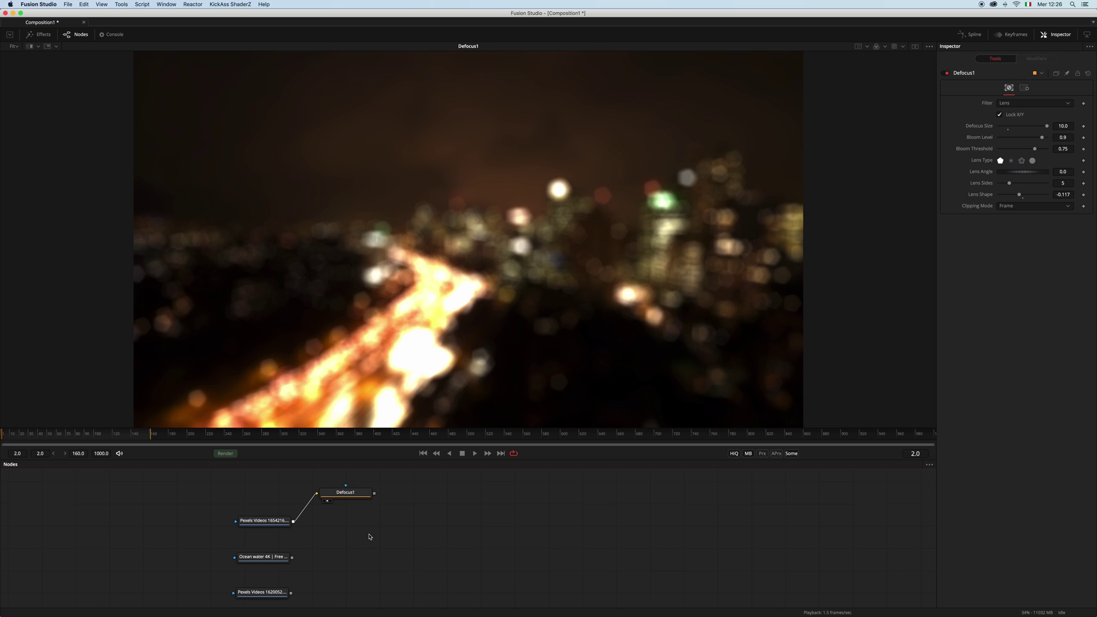
Add a FilmicBlur branching from the night-city Loader and compare it with Defocus1 in the viewer
key("shift+space")
type("l")
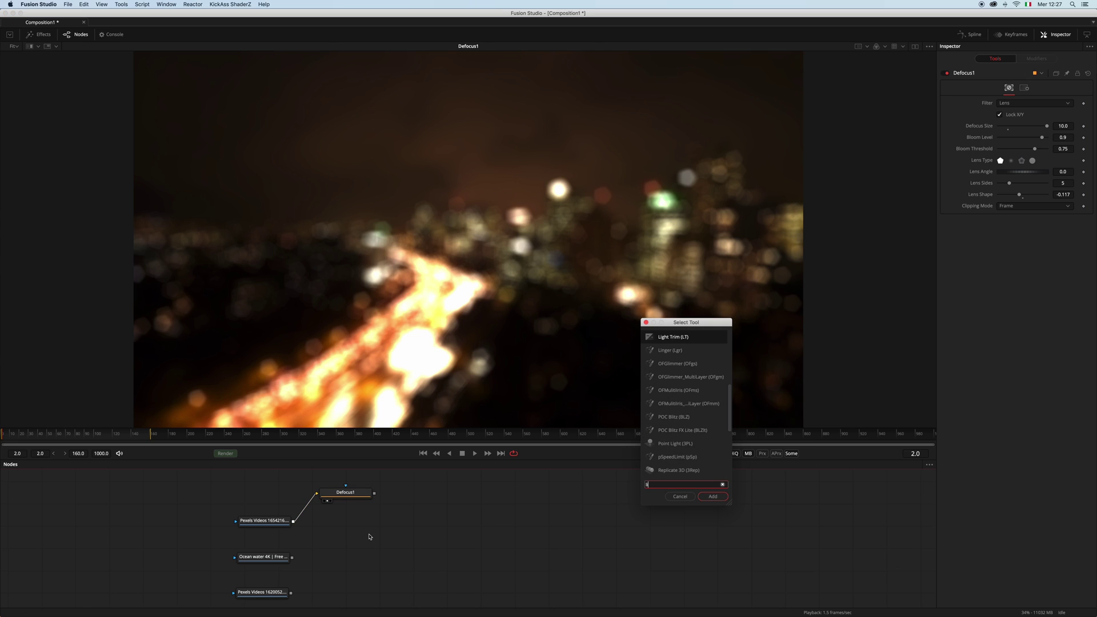
type("iblur")
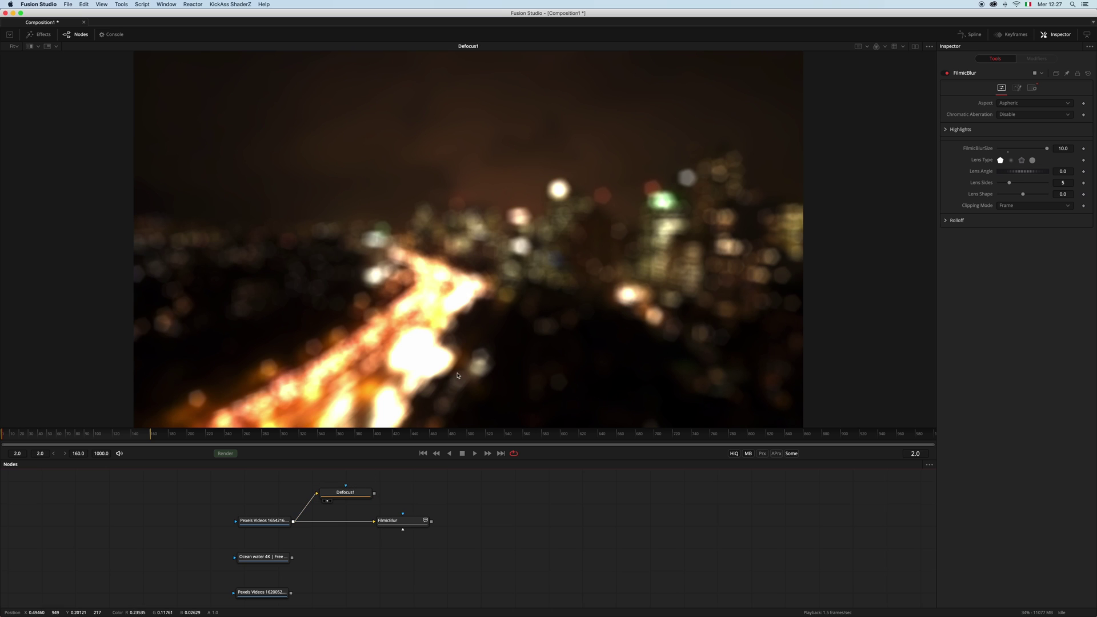
left_click_drag(420, 520, 409, 520)
key("1")
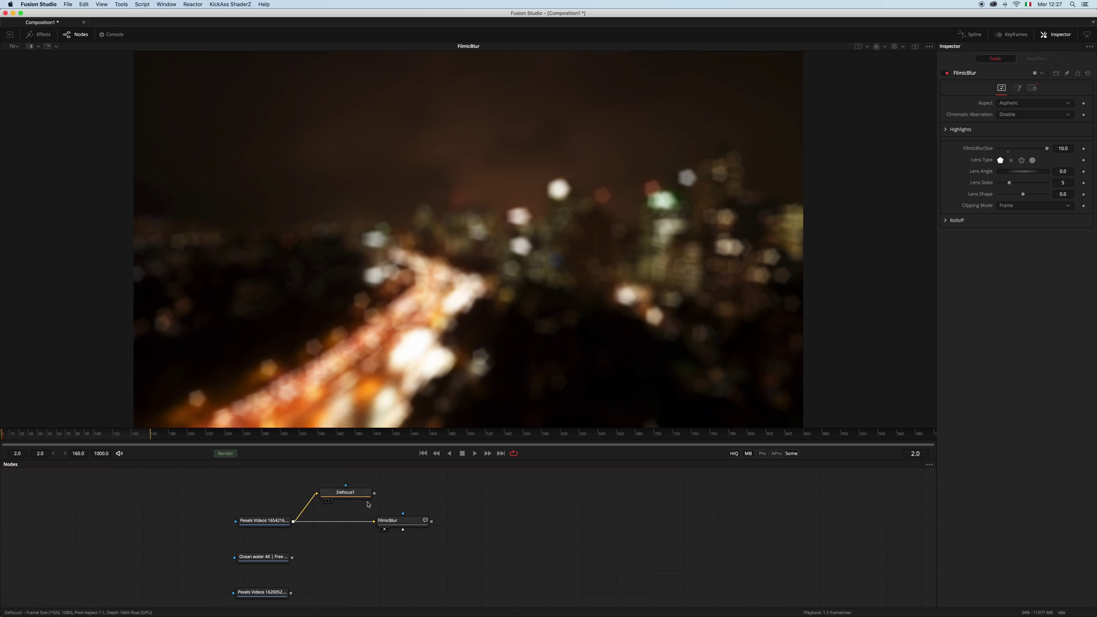
key("1")
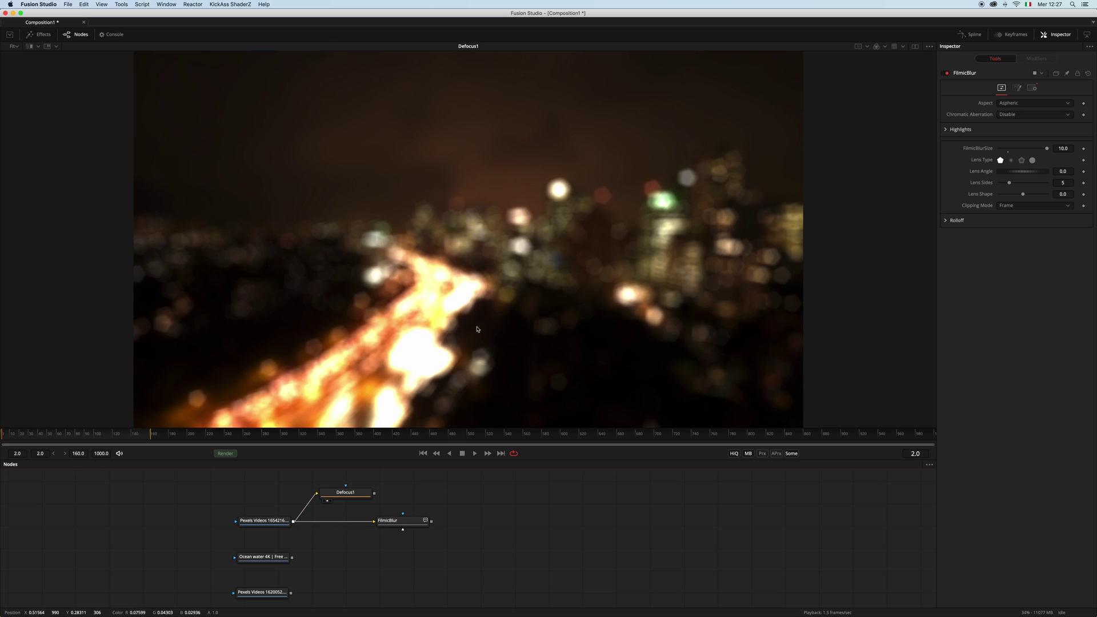
key("1")
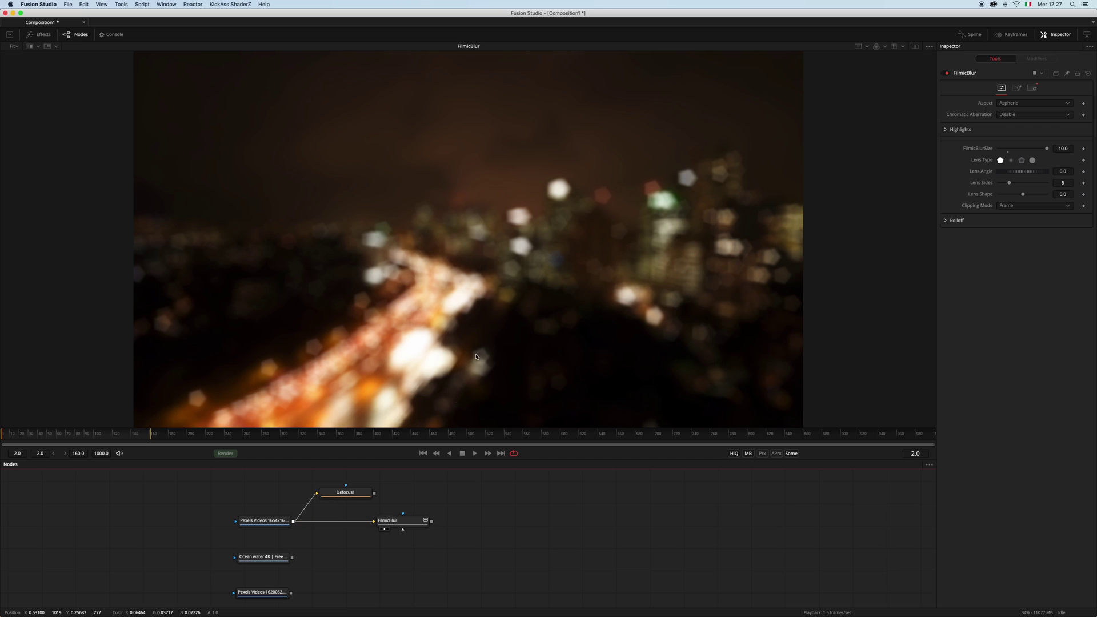
Set FilmicBlur highlights Low 0.85, Gain 1.63, Lens Sides 6, Lens Shape -0.199, Lens Angle 26.1
left_click_drag(400, 520, 408, 521)
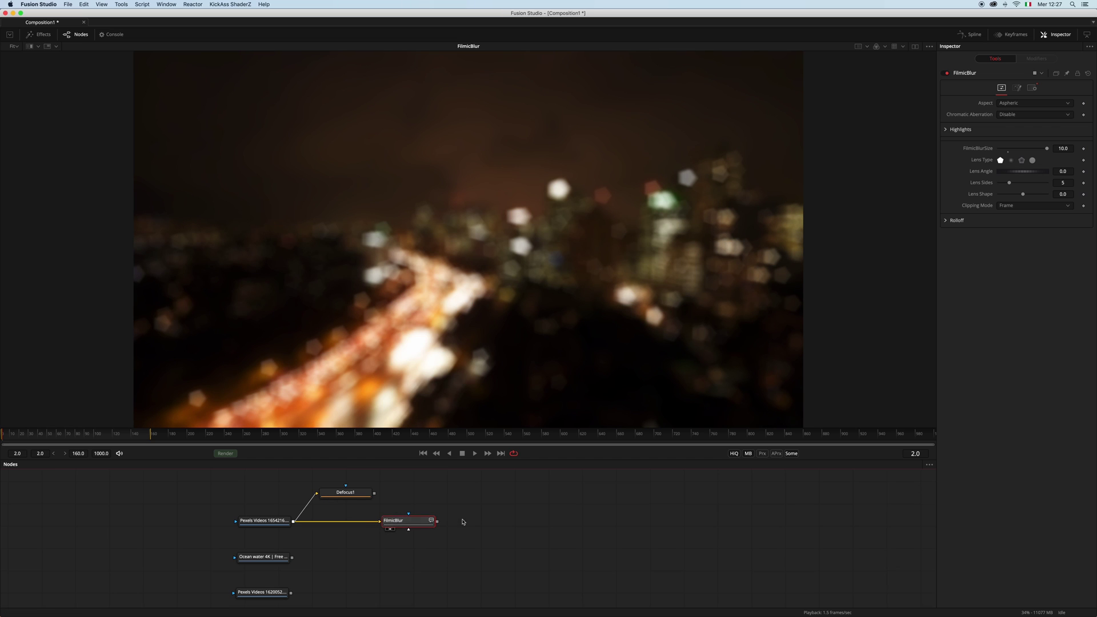
left_click(947, 130)
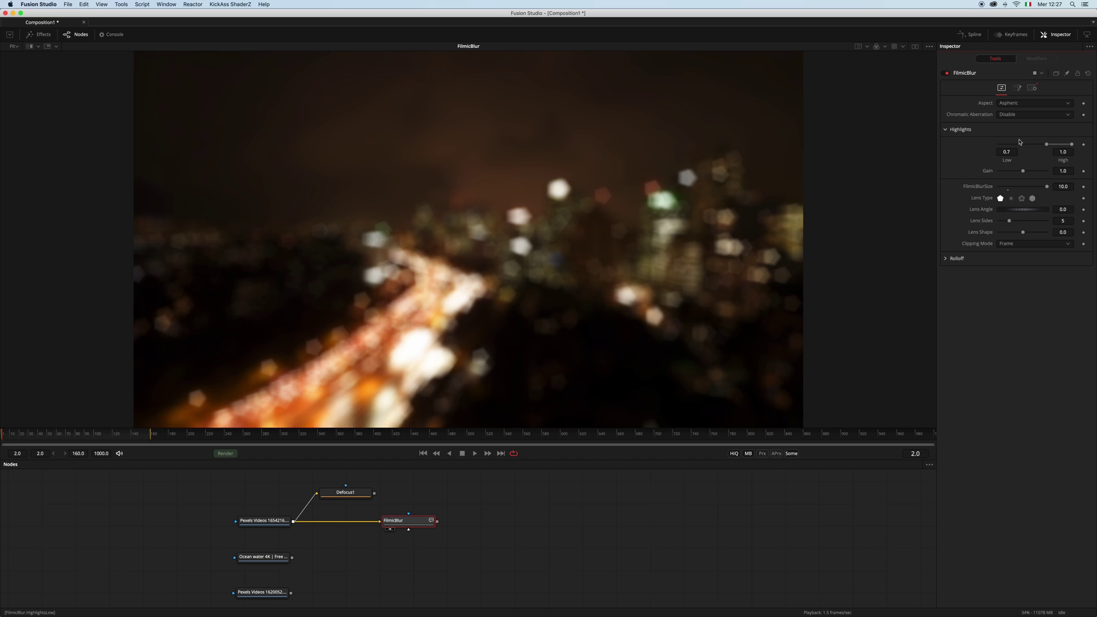
mouse_move(1051, 147)
left_mouse_down()
mouse_move(1028, 174)
mouse_move(1057, 147)
left_mouse_up()
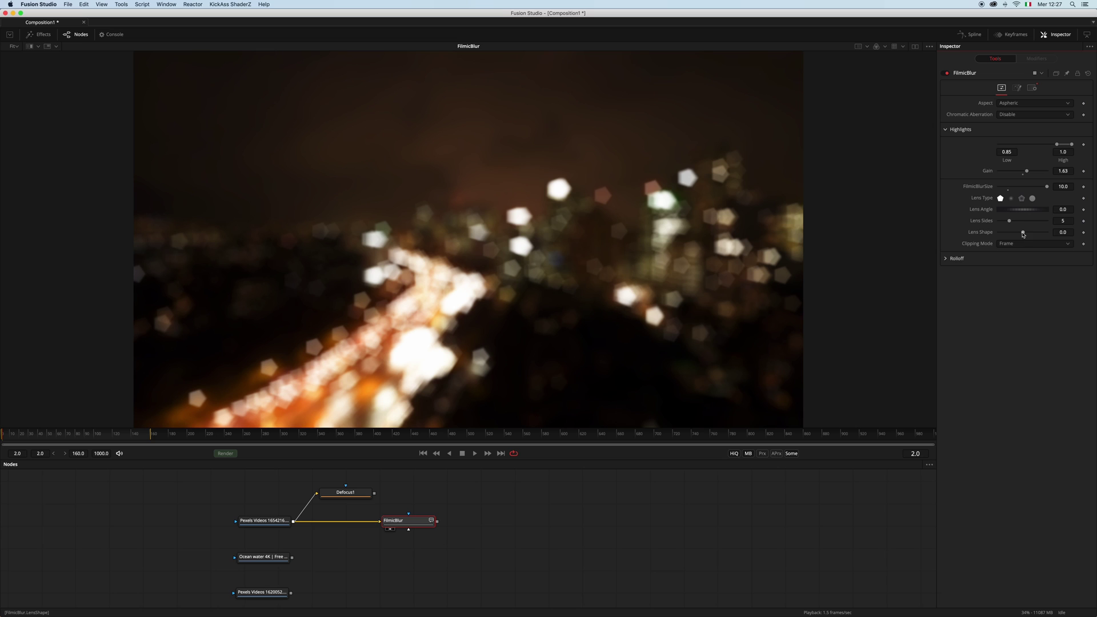
left_click_drag(1023, 233, 1026, 211)
left_click(1022, 210)
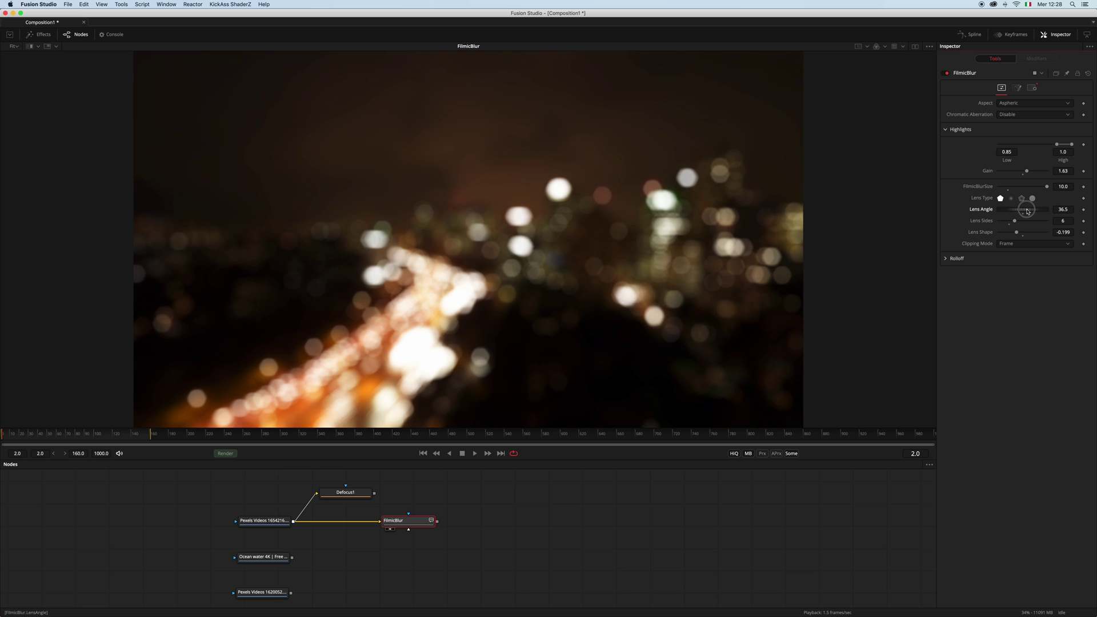
Enable FilmicBlur's Chromatic Aberration, zoom in to check the fringing, then fit the frame
scroll(729, 208, "up", 10)
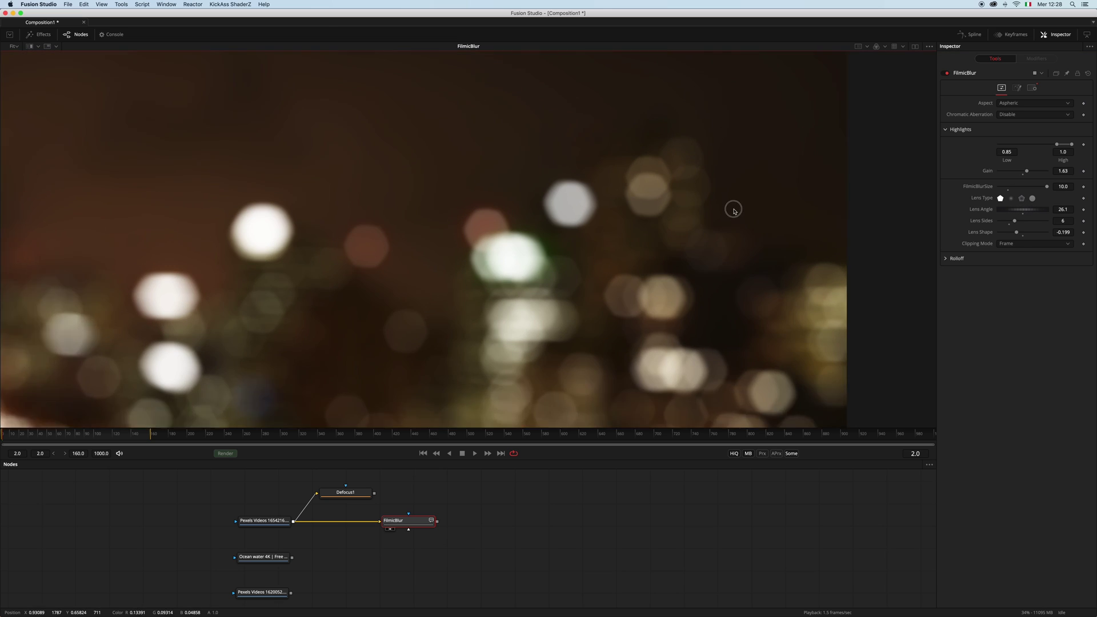
scroll(688, 231, "up", 5)
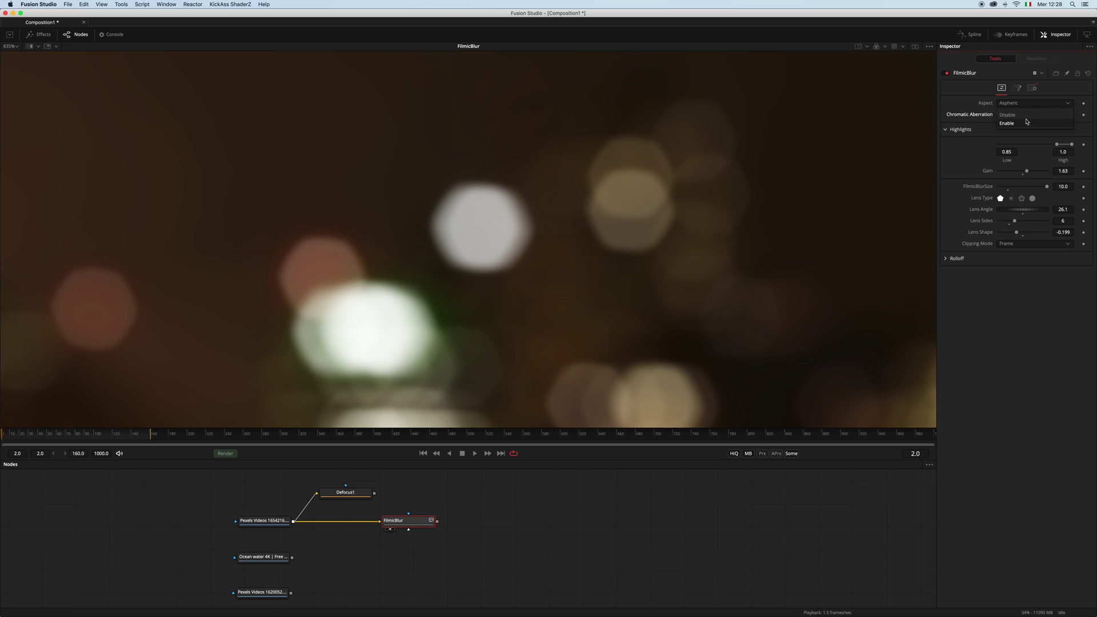
left_click(1027, 123)
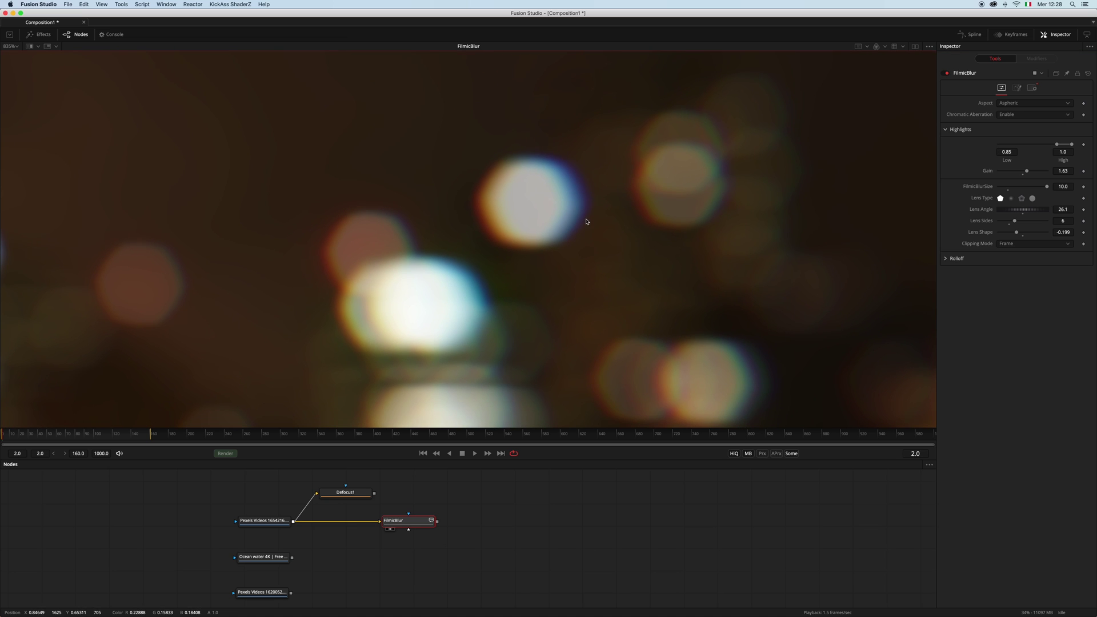
scroll(585, 222, "down", 2)
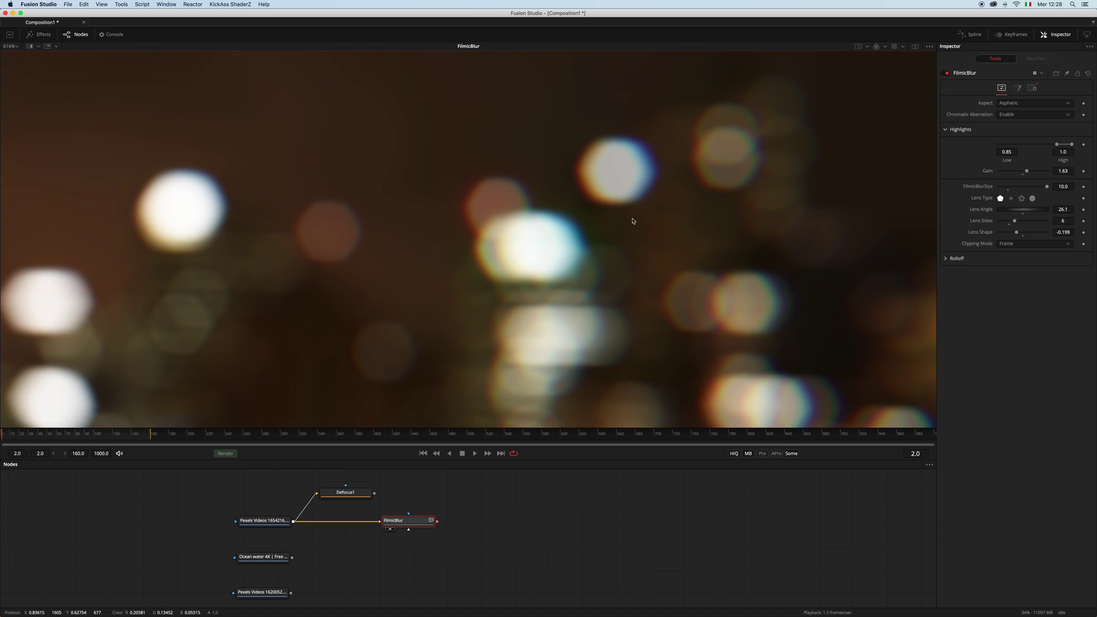
key("super+f")
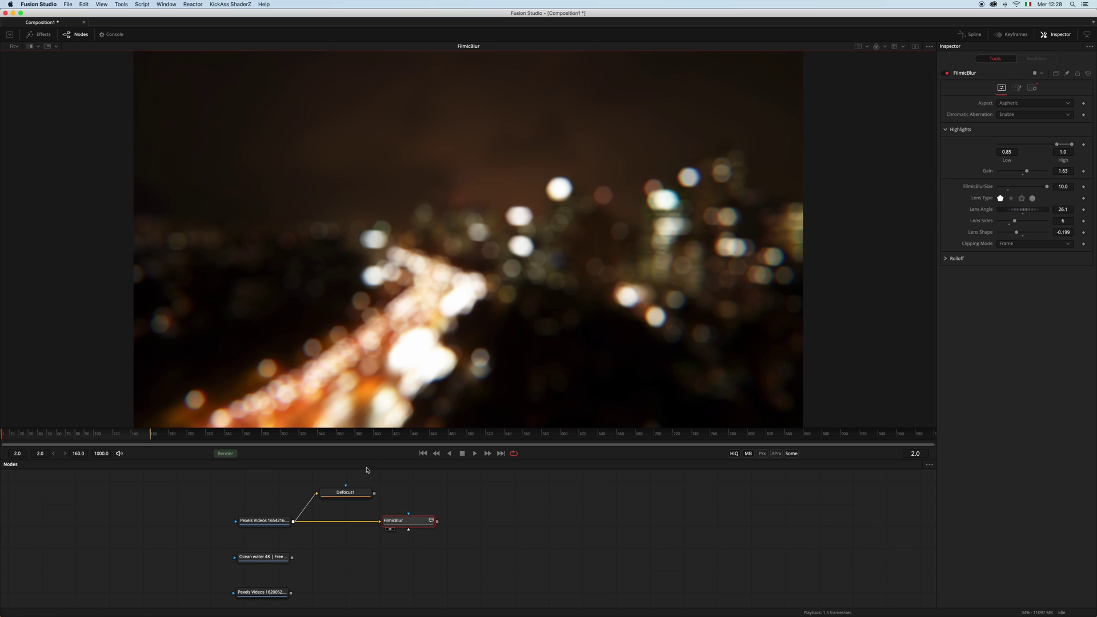
key("1")
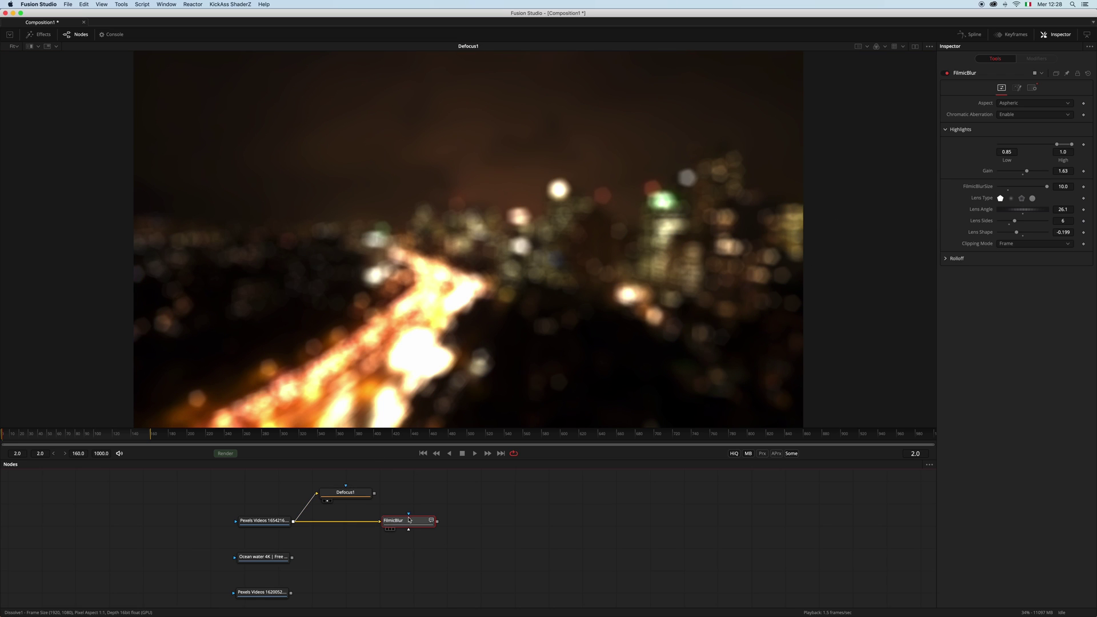
key("1")
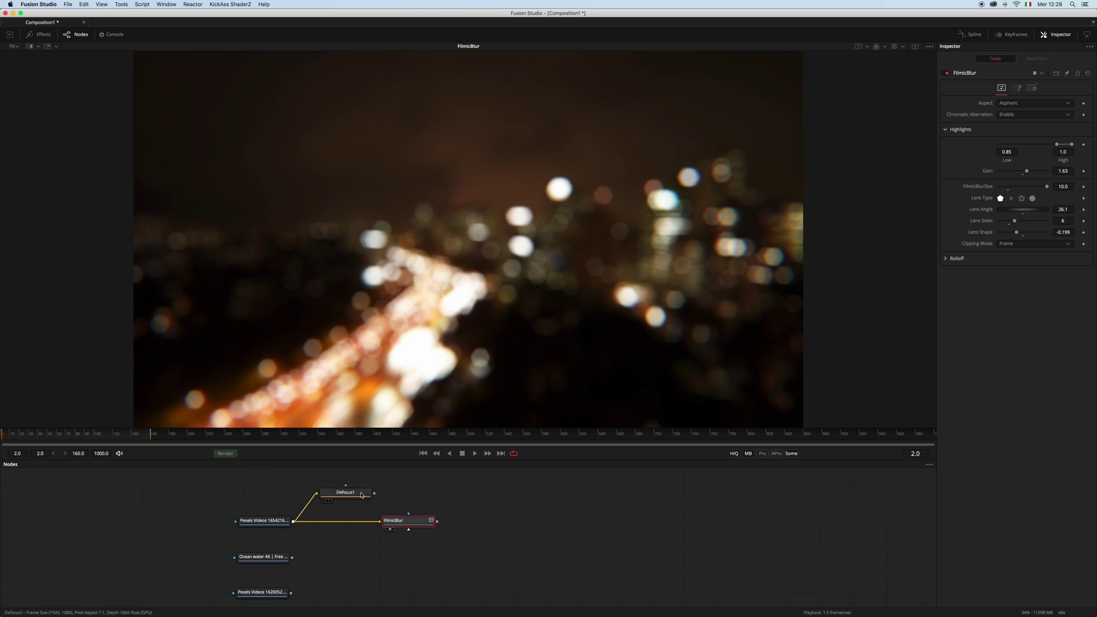
key("1")
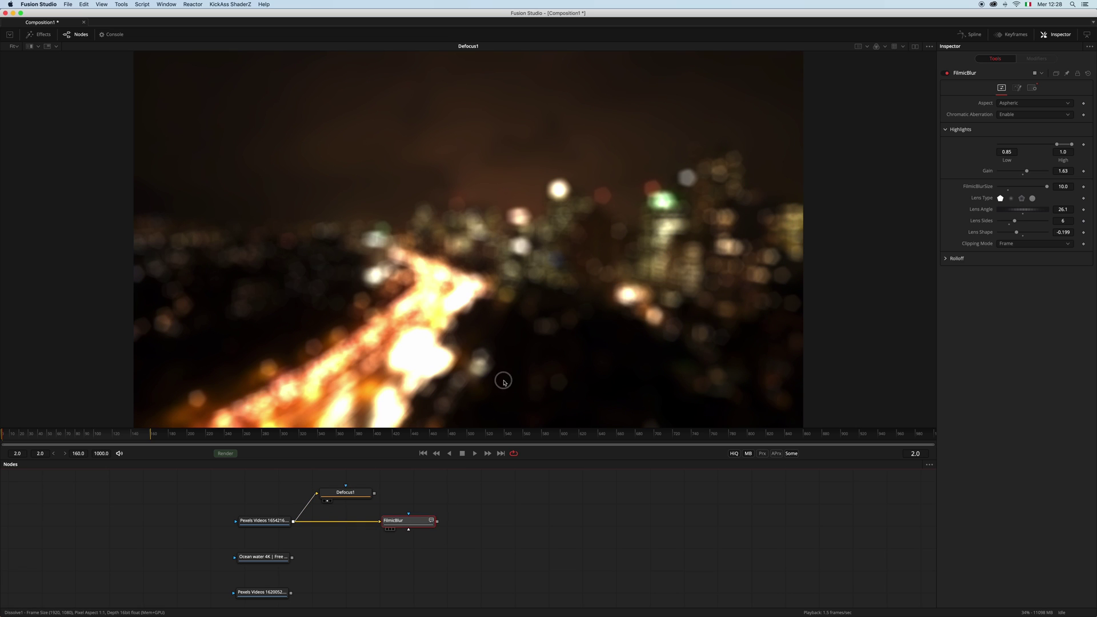
key("1")
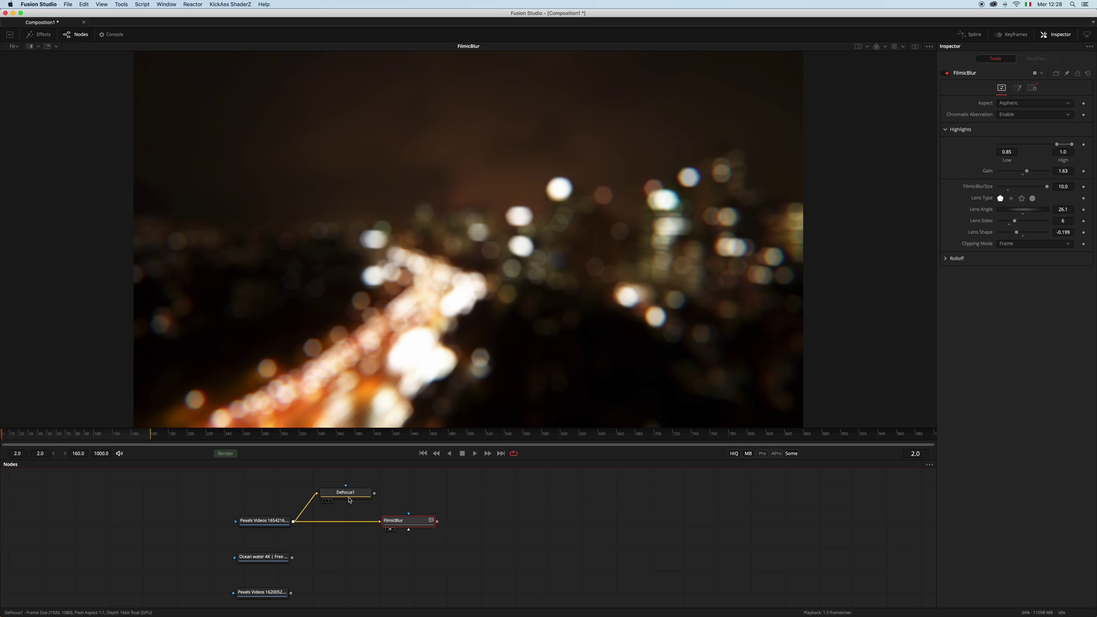
key("1")
key("space")
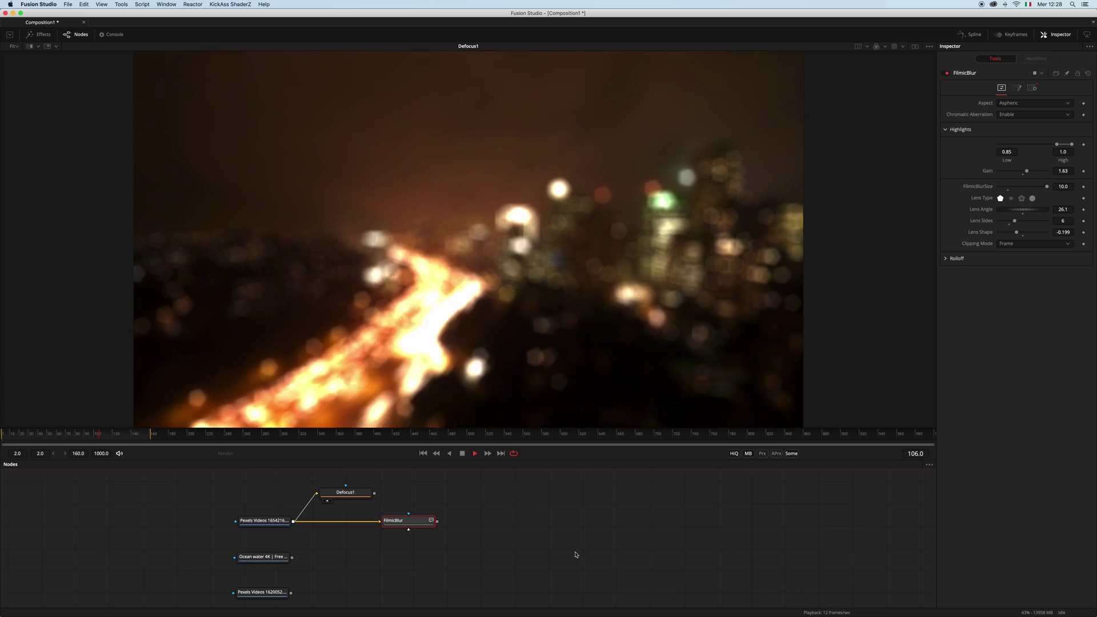
right_click(421, 525)
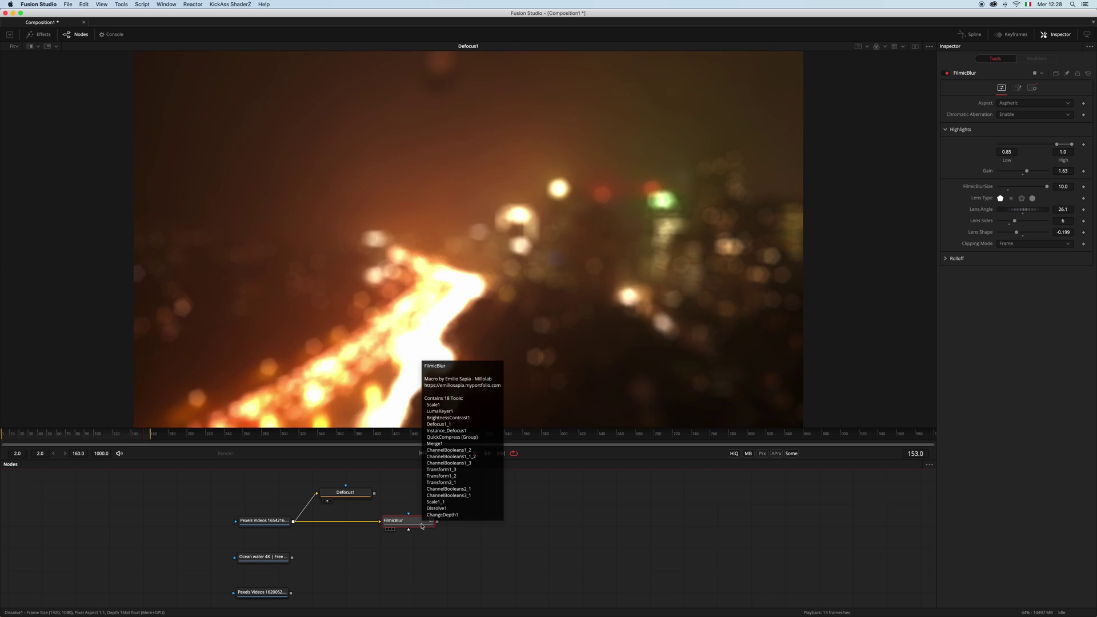
left_click(557, 282)
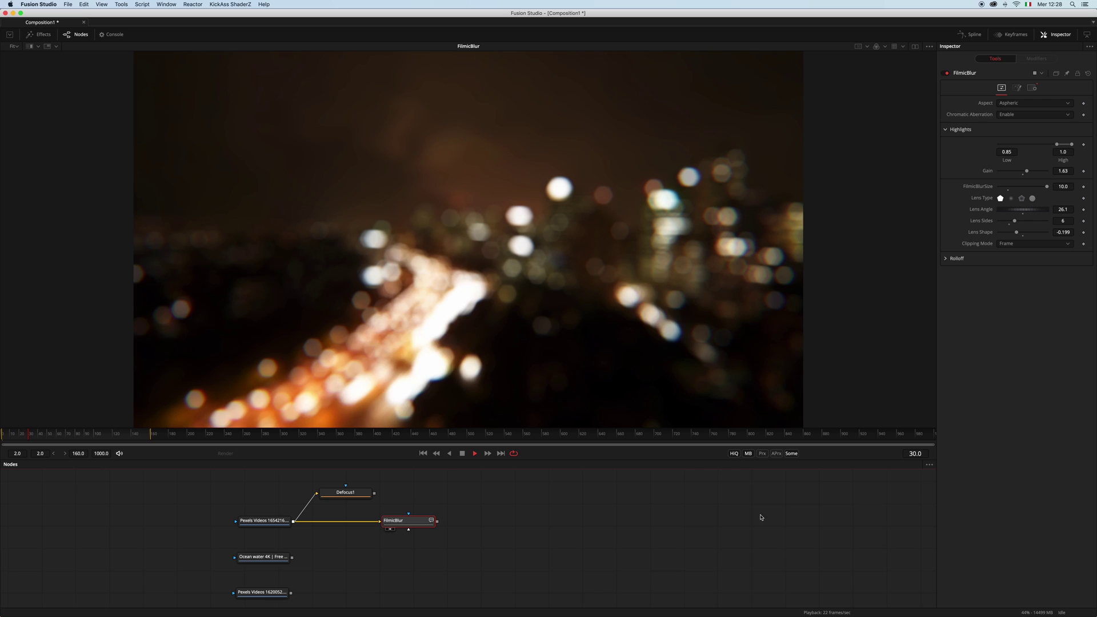
key("1")
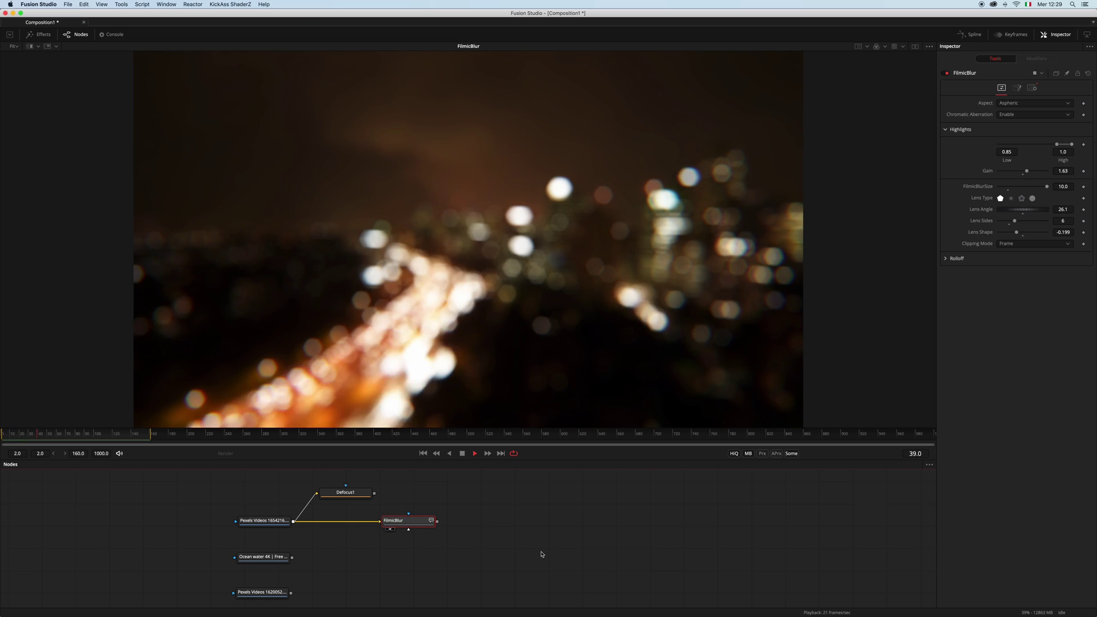
Set the FilmicBlur Aspect to Anamorphic with a Lens Angle of 52.2
key("space")
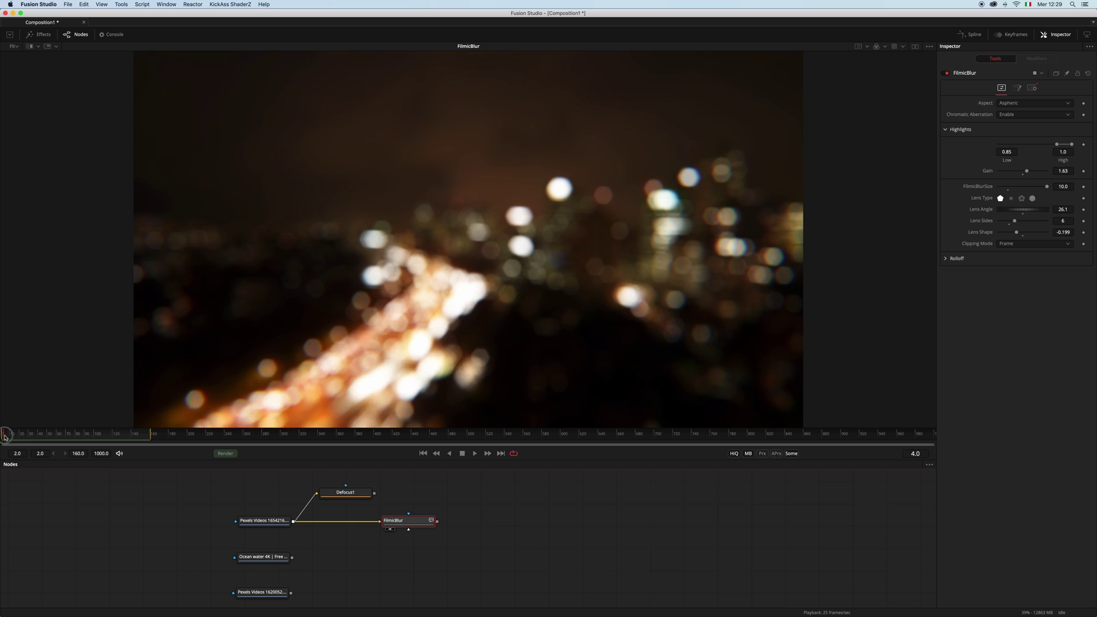
left_click(1068, 104)
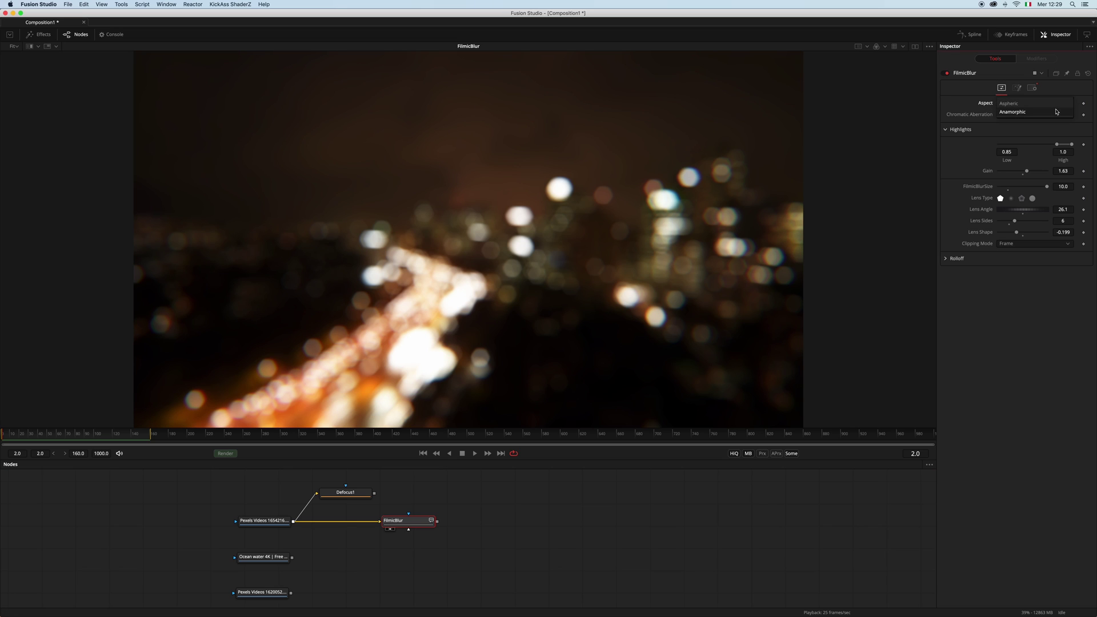
left_click(1023, 113)
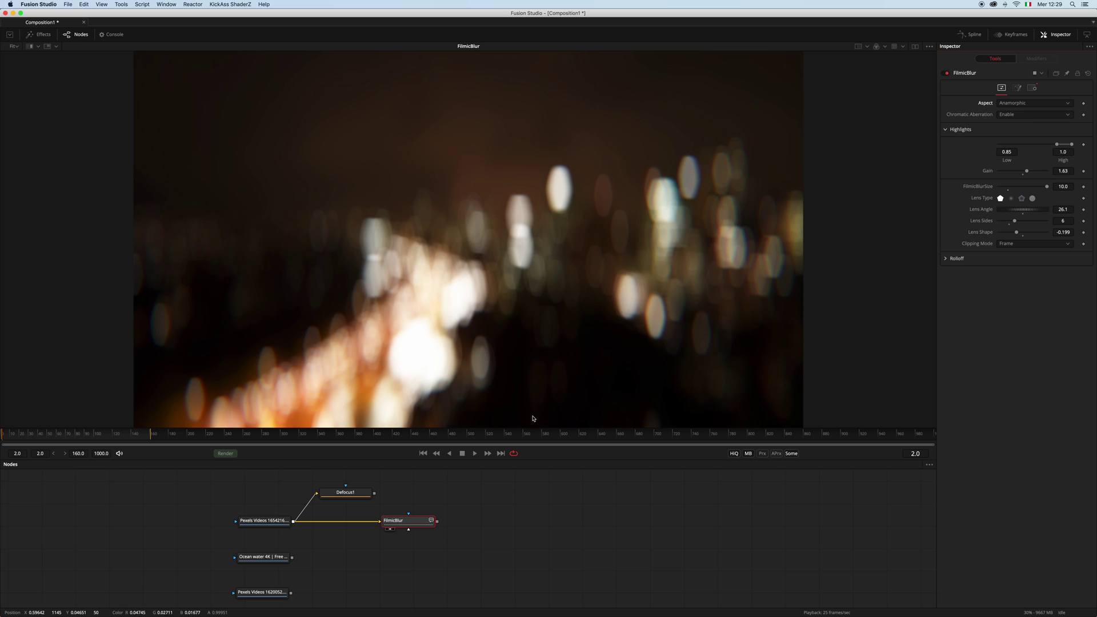
left_click_drag(1026, 213, 1029, 212)
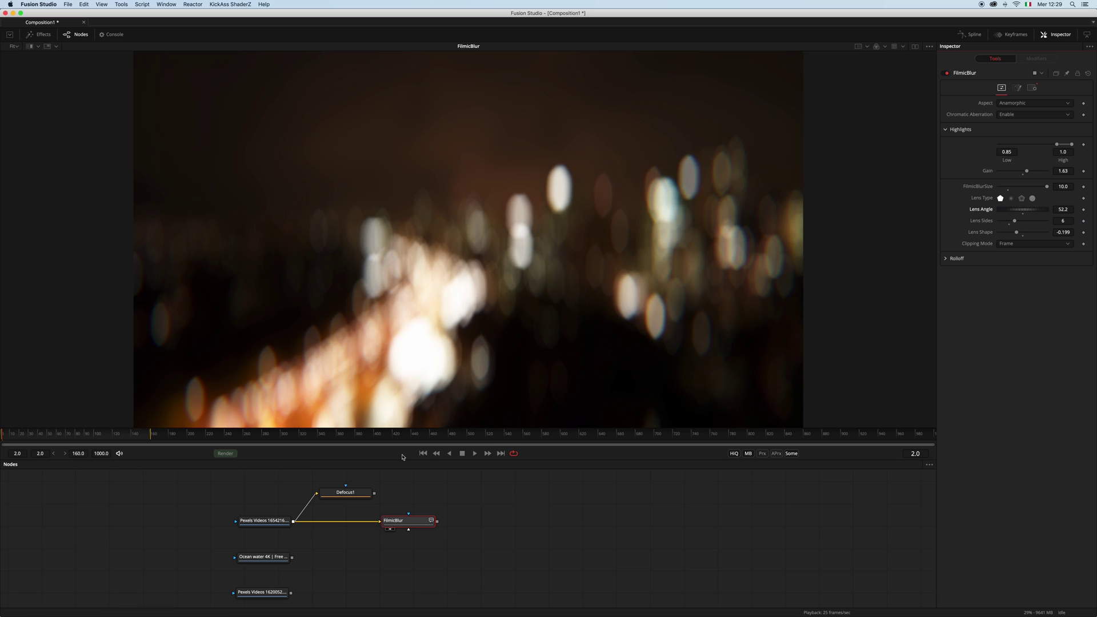
Play back the result, view the original night-city clip, and select Defocus1 and FilmicBlur
left_click(476, 456)
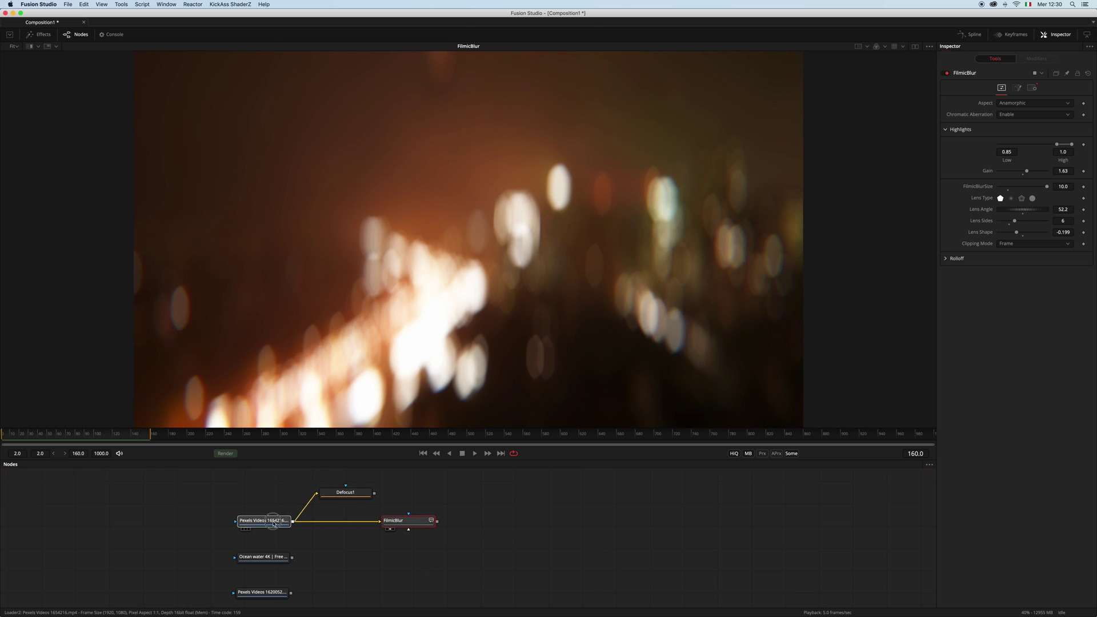
left_click_drag(251, 521, 424, 296)
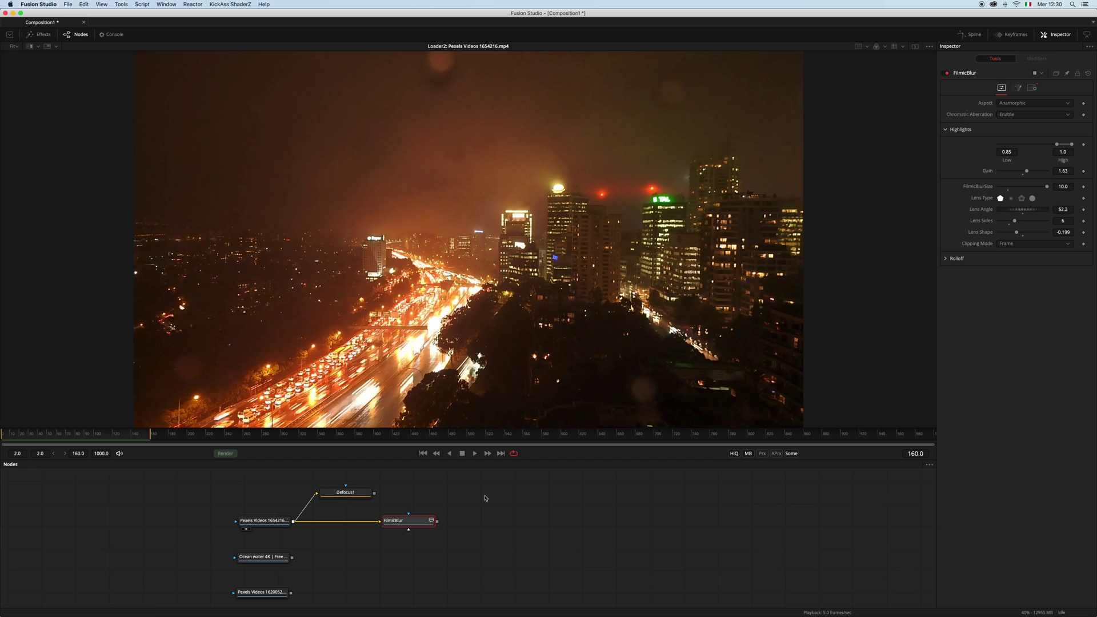
left_click_drag(494, 484, 316, 531)
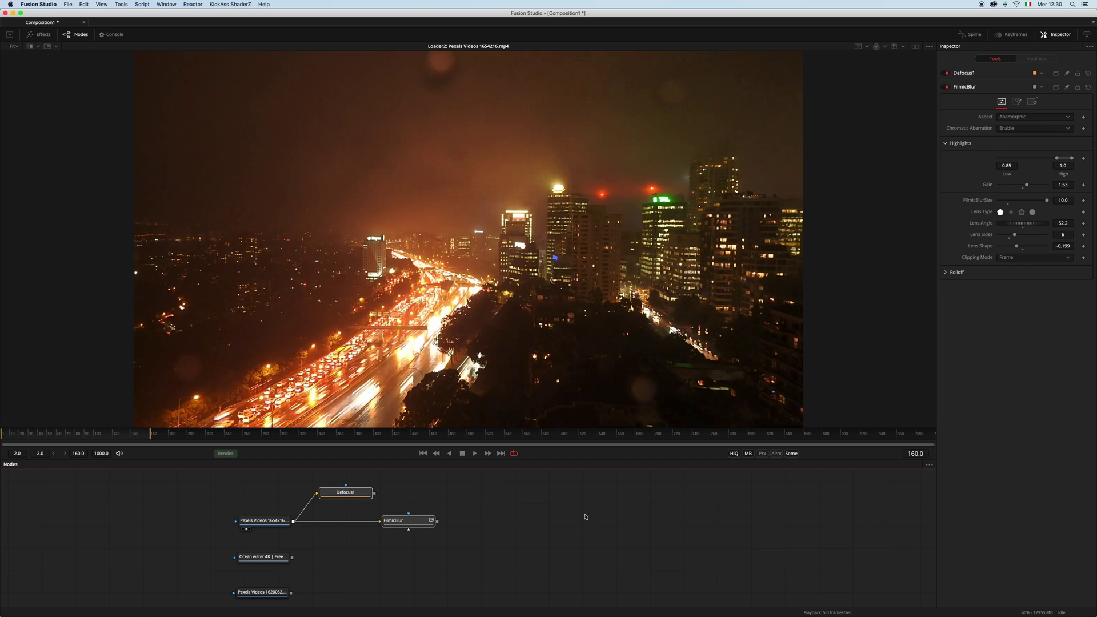
Delete the night-city Defocus1 and FilmicBlur nodes and show the Ocean water footage
key("Delete")
scroll(375, 520, "down", 2)
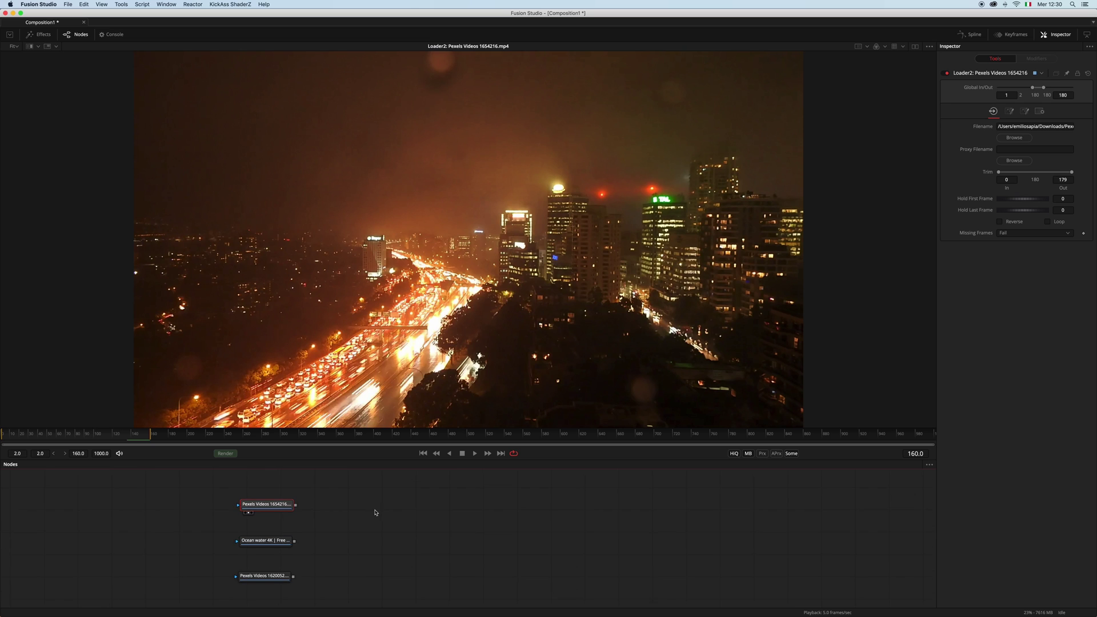
left_click_drag(279, 501, 278, 500)
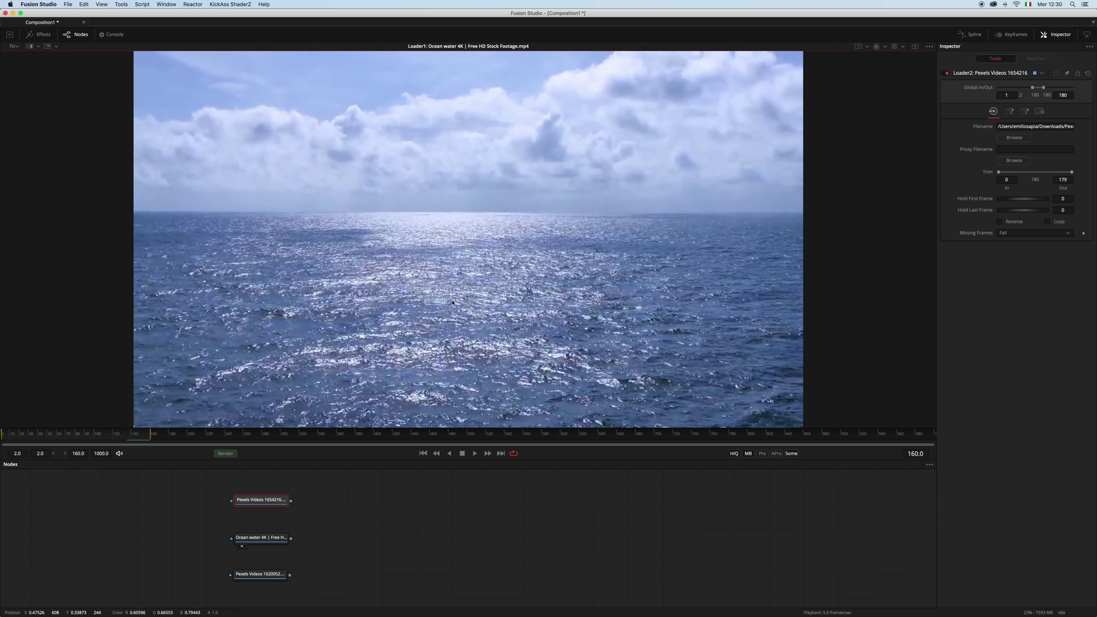
Add a Defocus1 node wired from the Ocean water Loader
key("shift+space")
type("de")
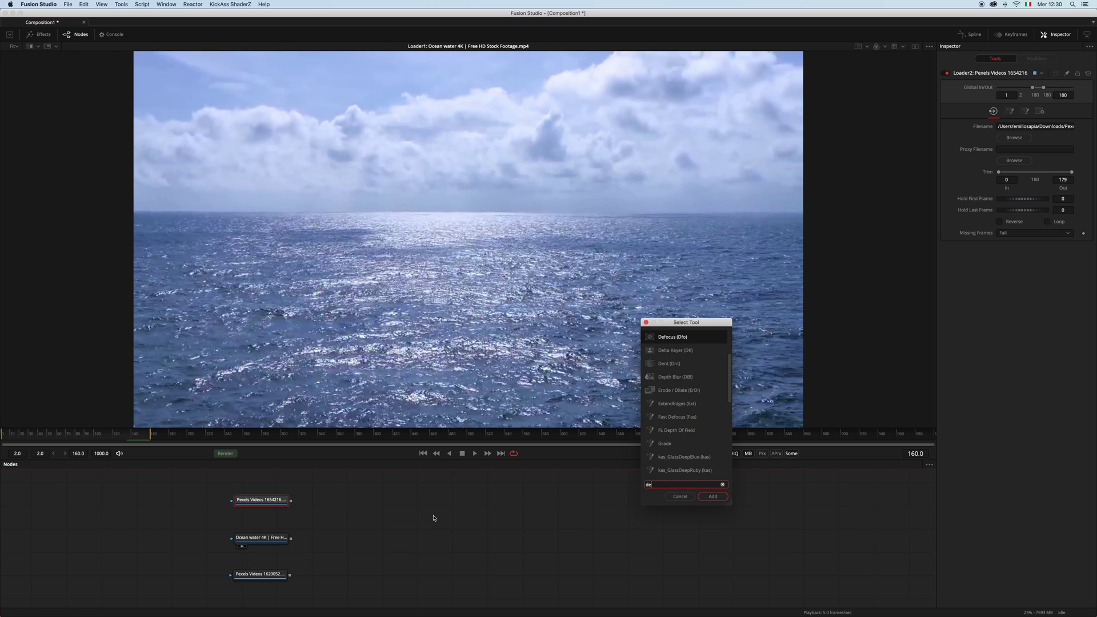
type("focu")
key("Return")
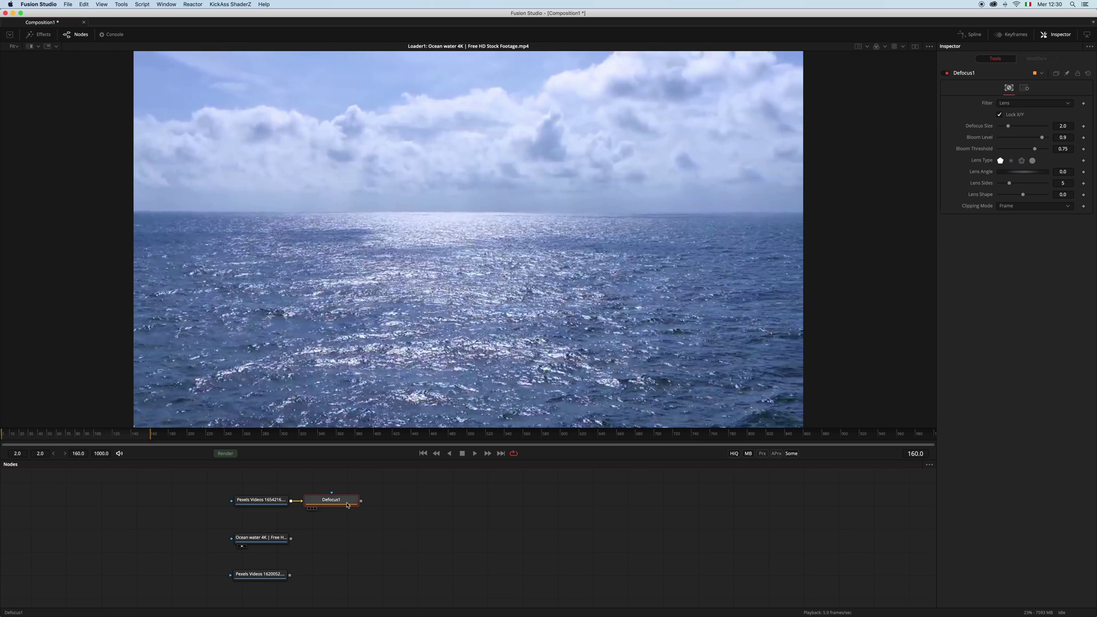
left_click_drag(347, 505, 376, 516)
left_click_drag(291, 538, 357, 521)
Set the ocean Defocus1 to Size 10, Bloom Level 0.102, Lens Shape -0.094 and Bloom Threshold 1.0
key("1")
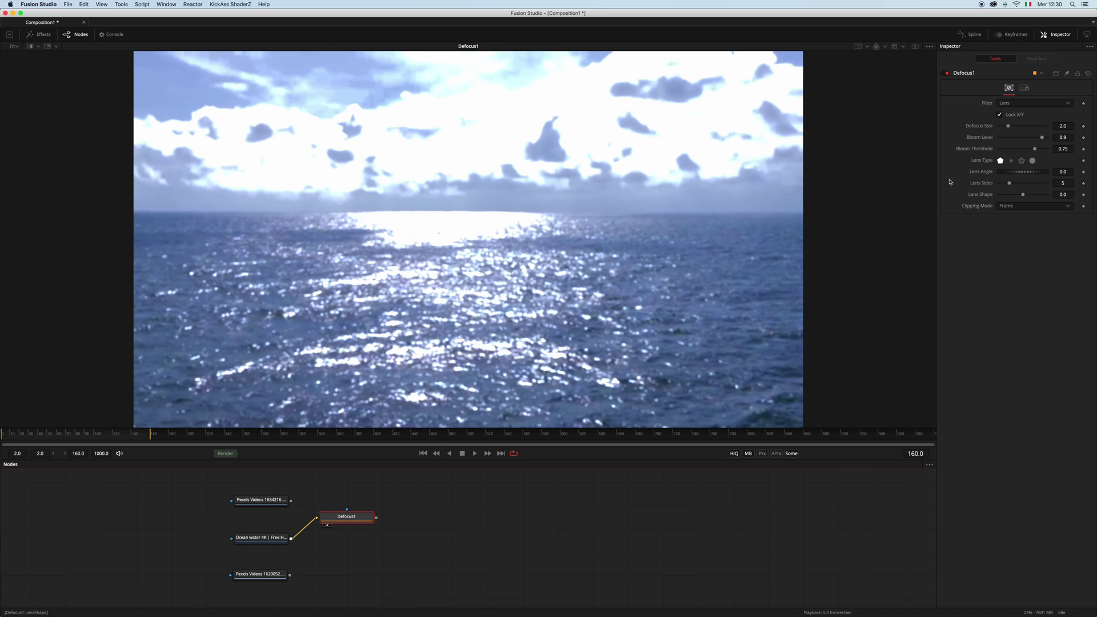
left_click_drag(1008, 126, 1067, 127)
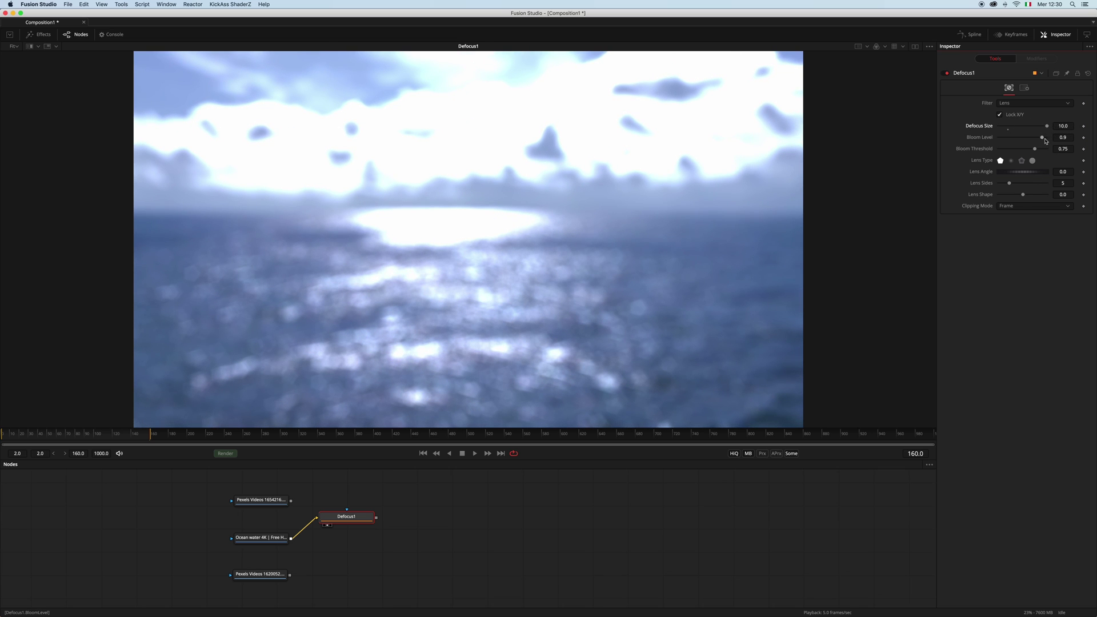
left_click(1024, 194)
left_click_drag(1043, 139, 1004, 143)
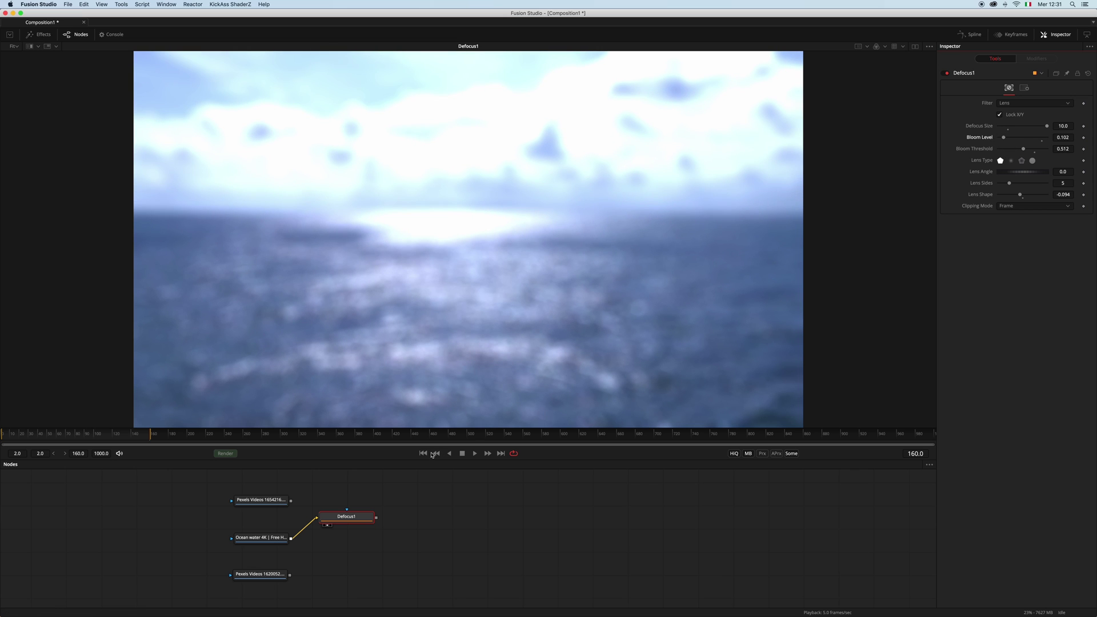
key("space")
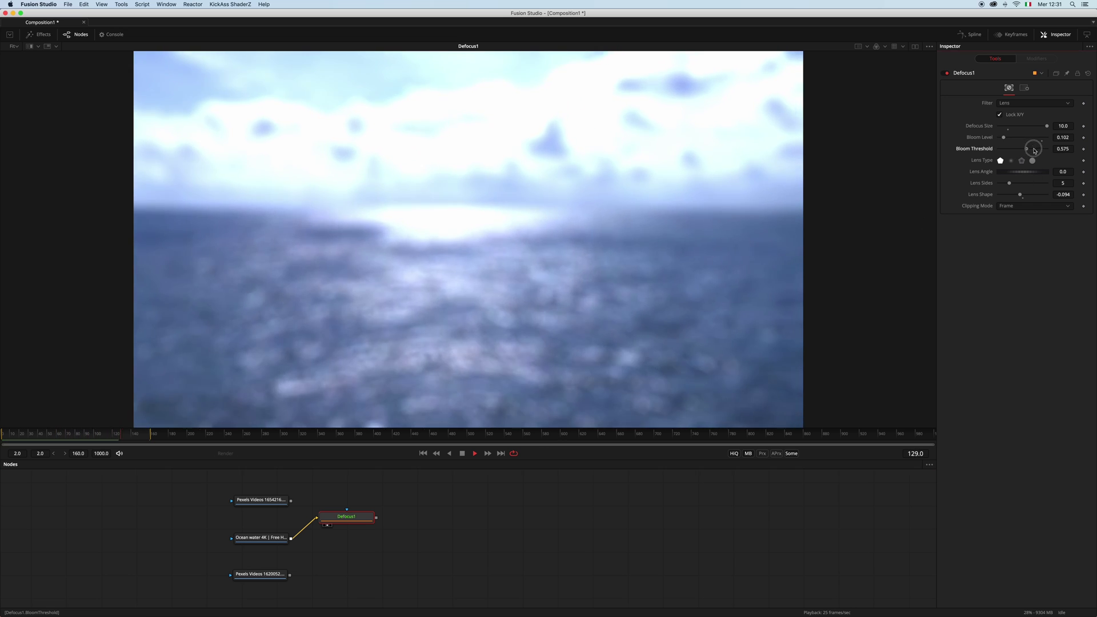
left_click_drag(1024, 149, 1050, 150)
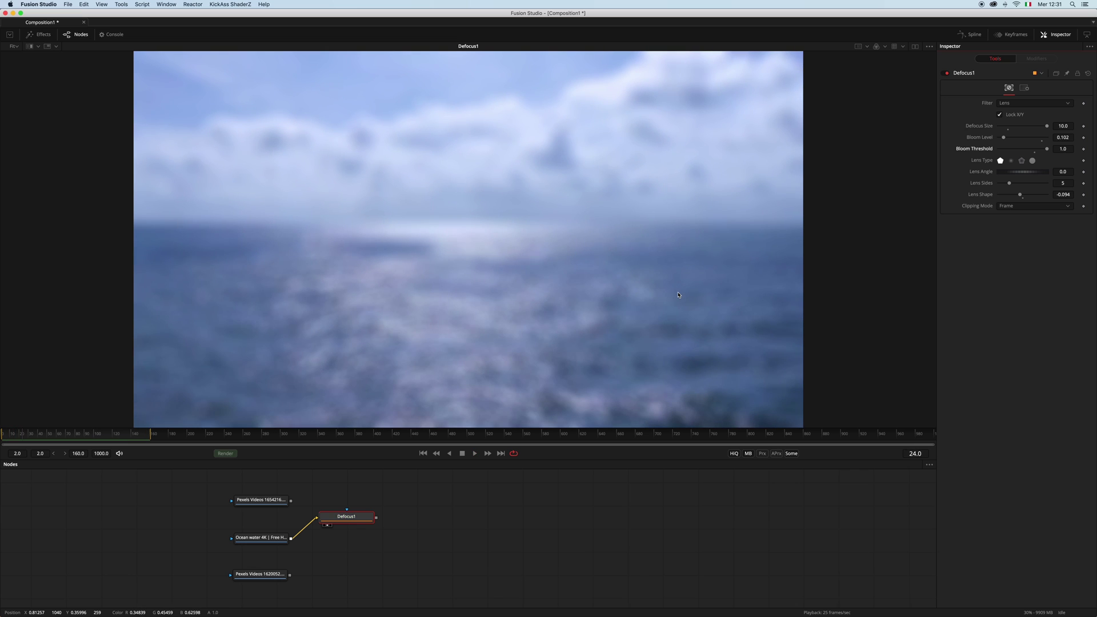
left_click_drag(347, 516, 352, 513)
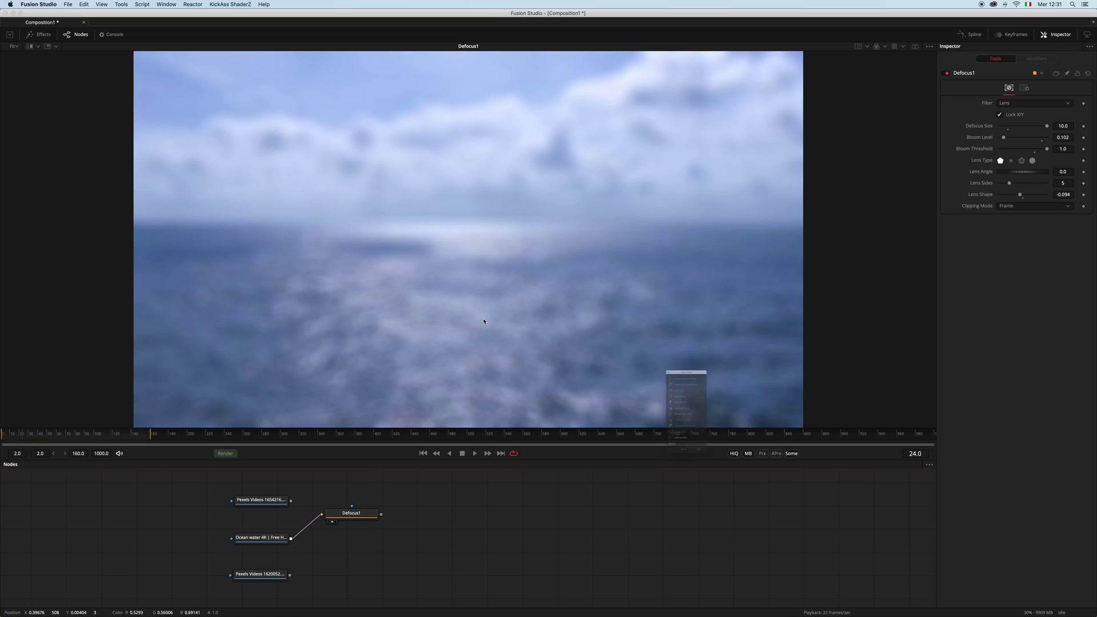
Add a FilmicBlur after the Ocean water clip with blur Size 10 and play it back
type("filmi")
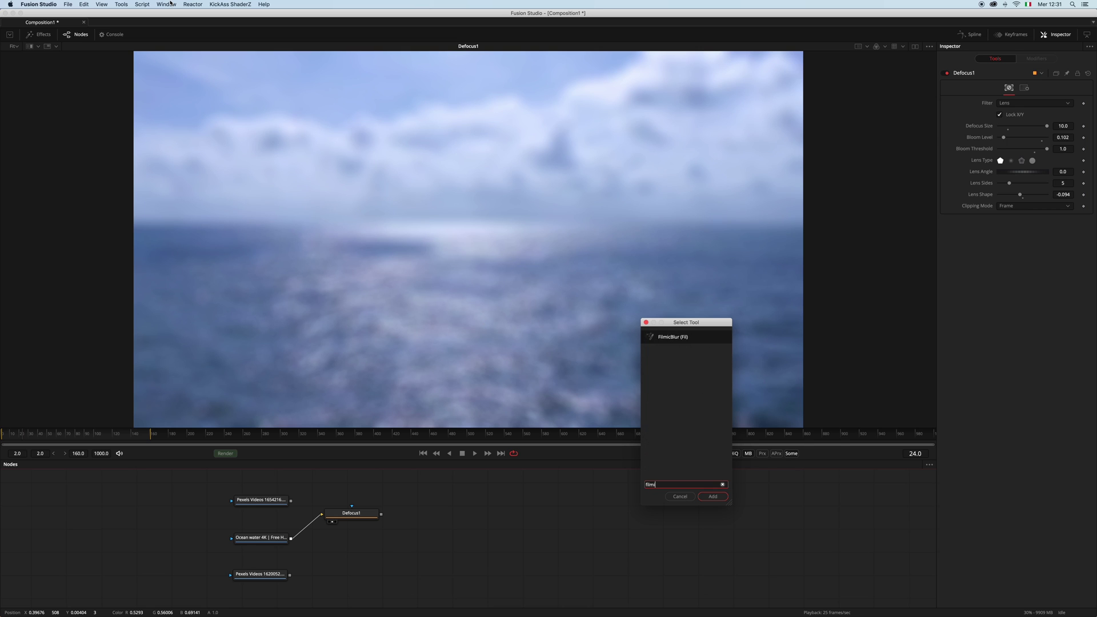
key("Return")
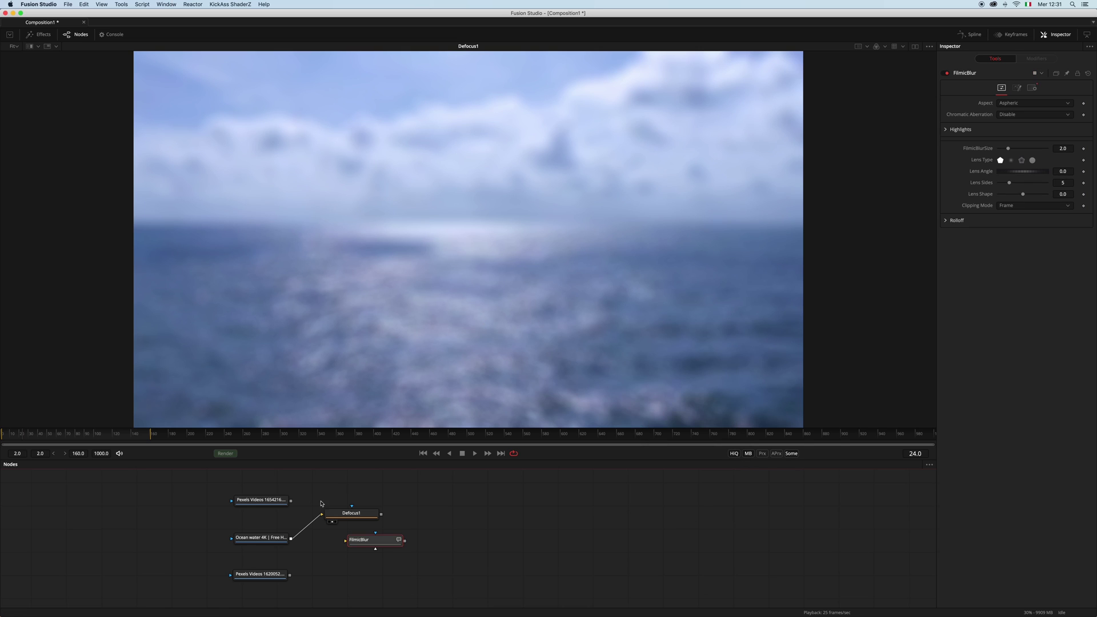
left_click_drag(291, 538, 399, 542)
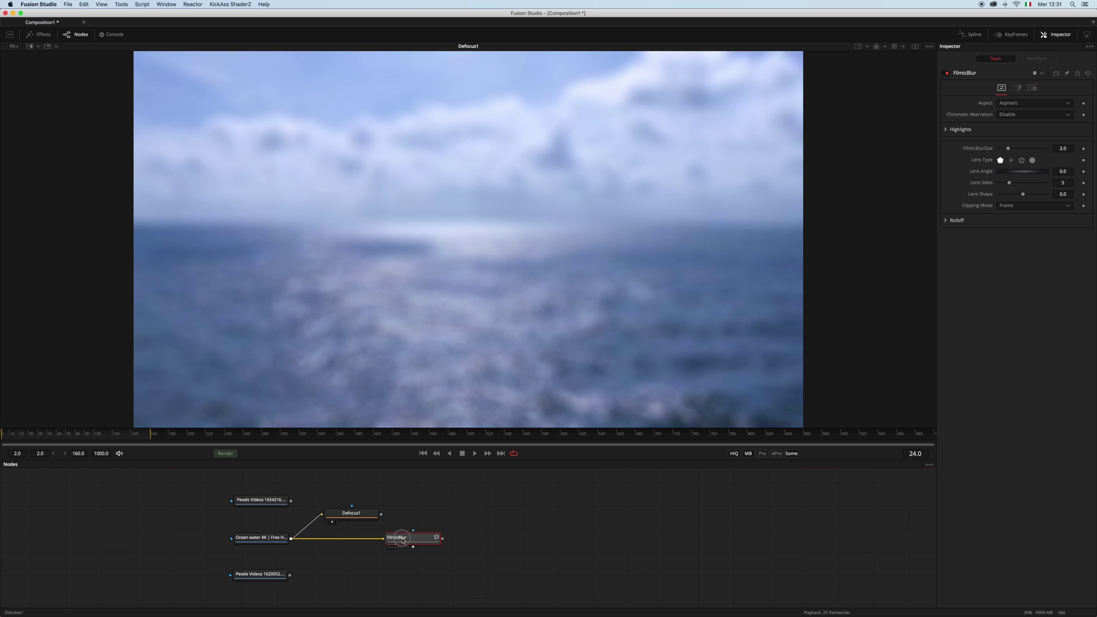
key("1")
left_click_drag(1010, 148, 1049, 149)
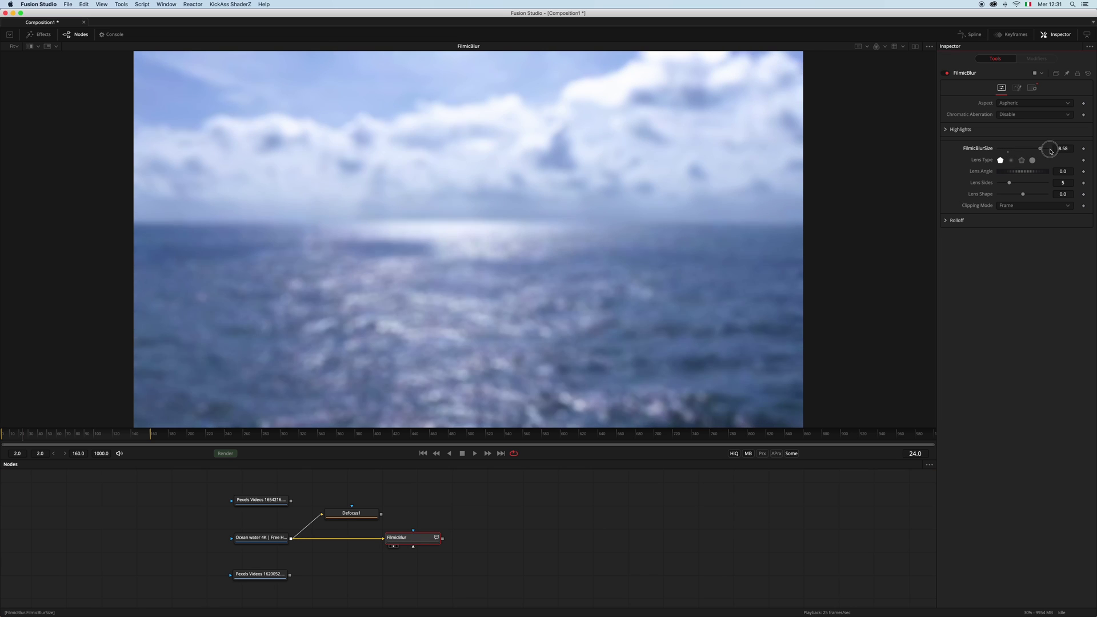
key("space")
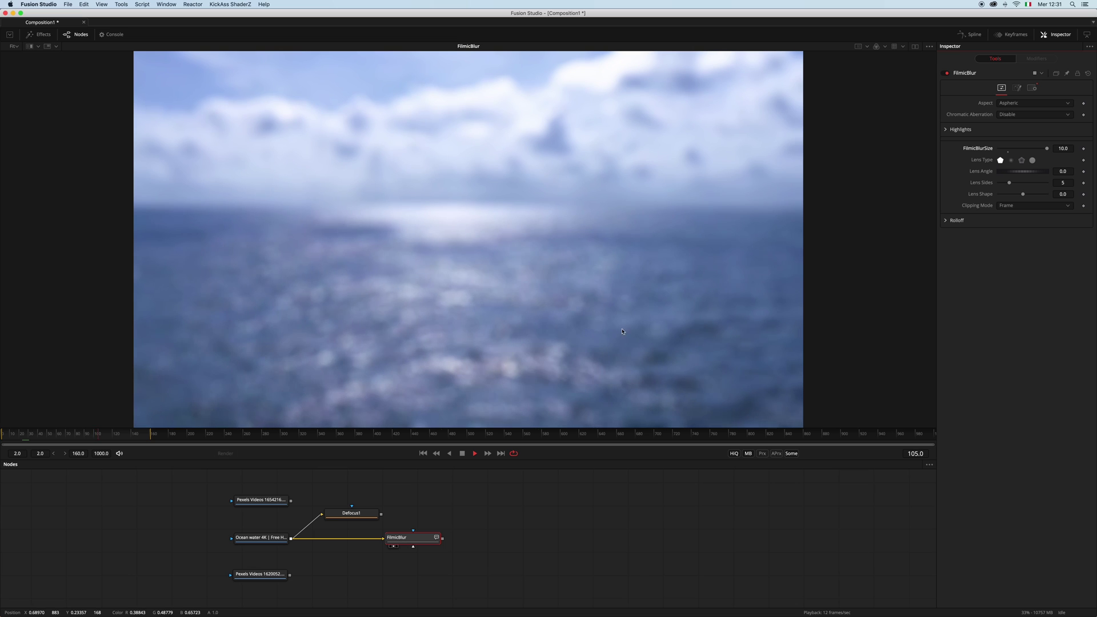
key("space")
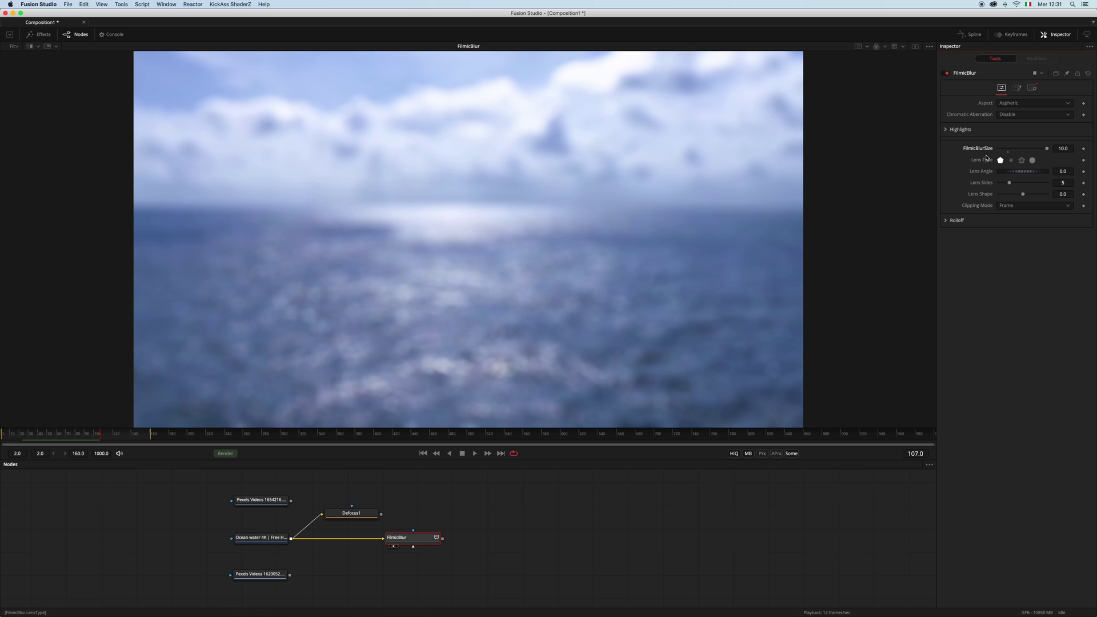
Raise FilmicBlur highlight Gain to 2.08, set Lens Shape -0.234, and view the original ocean
left_click(946, 131)
left_click_drag(1022, 172, 1028, 172)
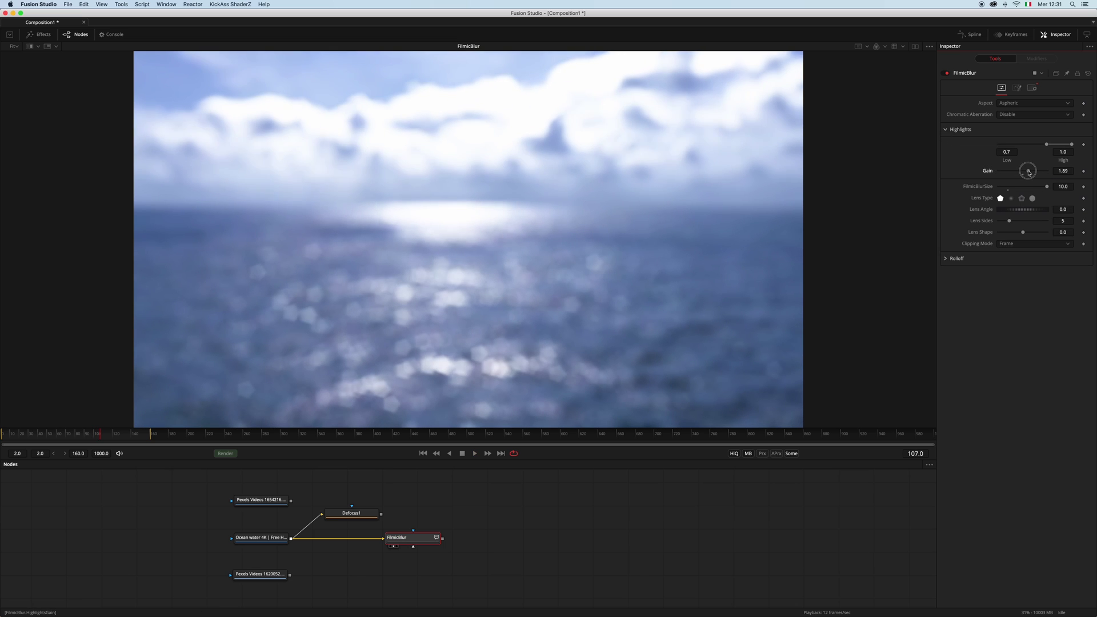
left_click_drag(1023, 232, 1015, 232)
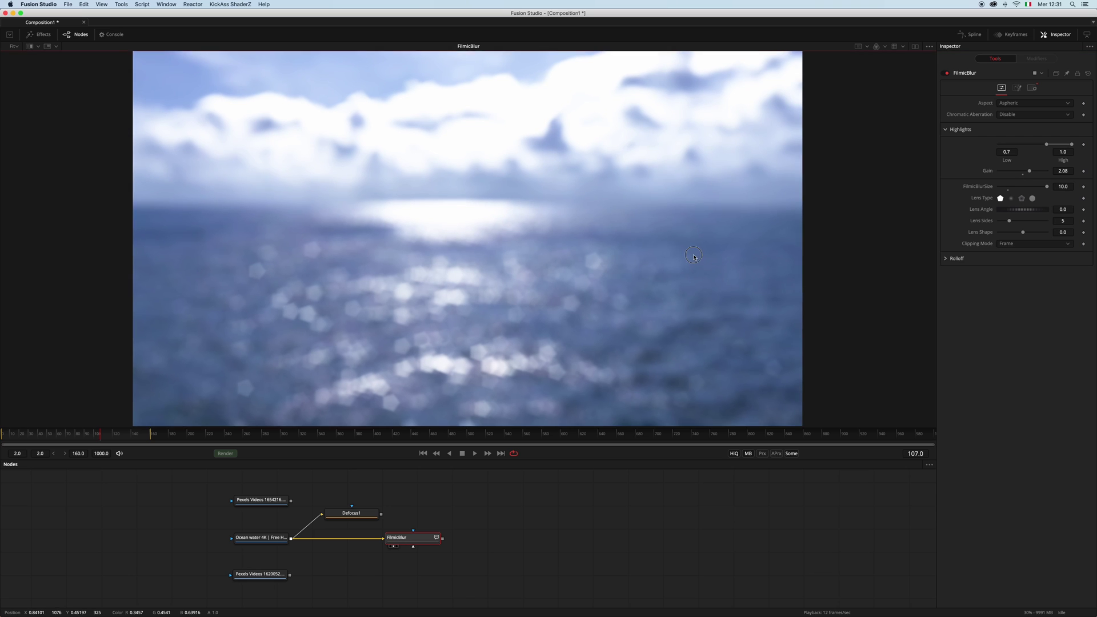
scroll(494, 391, "down", 2)
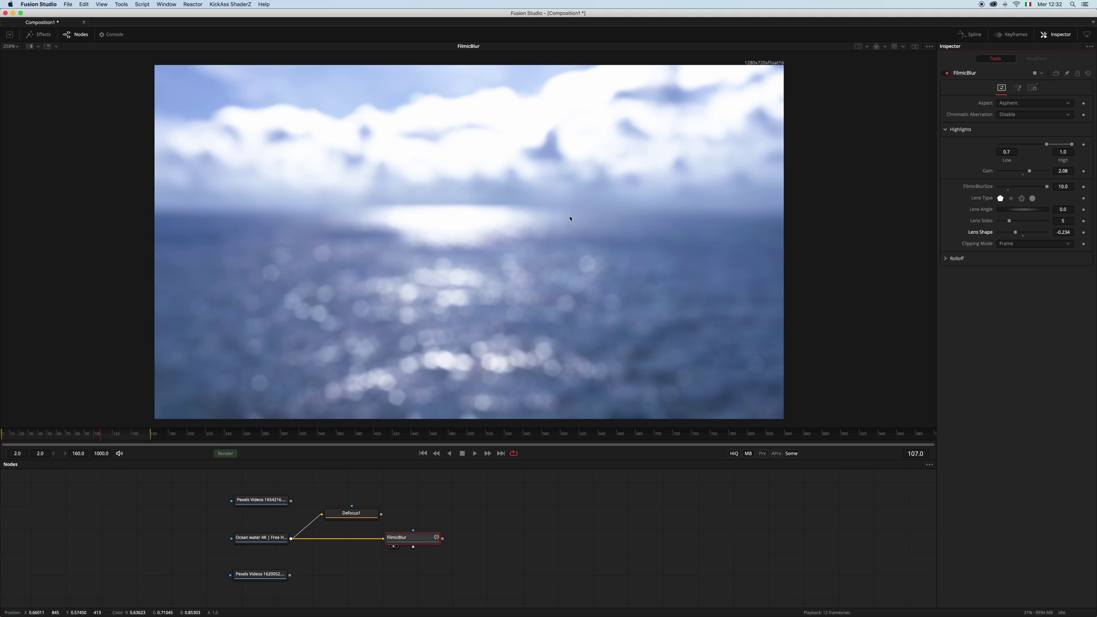
left_click_drag(258, 537, 527, 234)
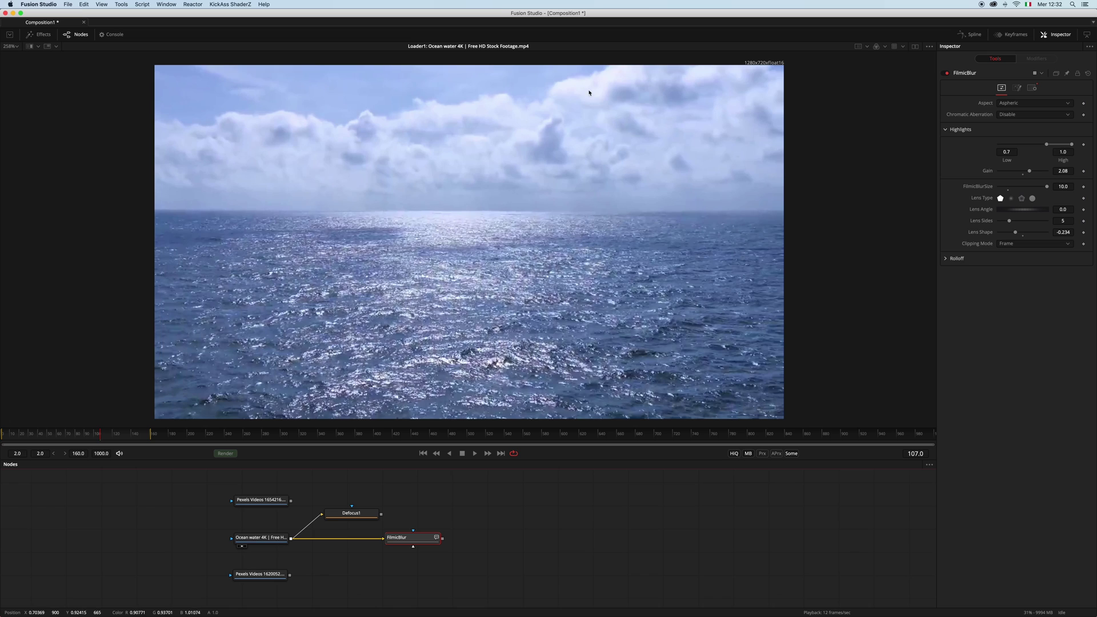
Add a Rectangle node connected as the ocean FilmicBlur's highlights mask
key("1")
left_click(508, 541)
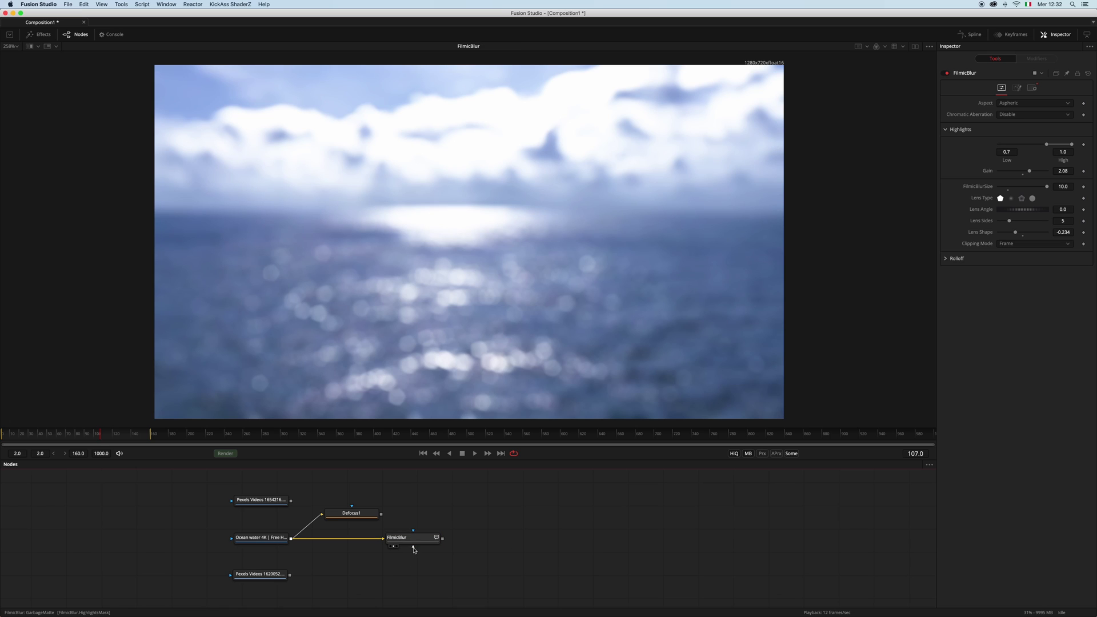
key("shift+space")
type("filmi")
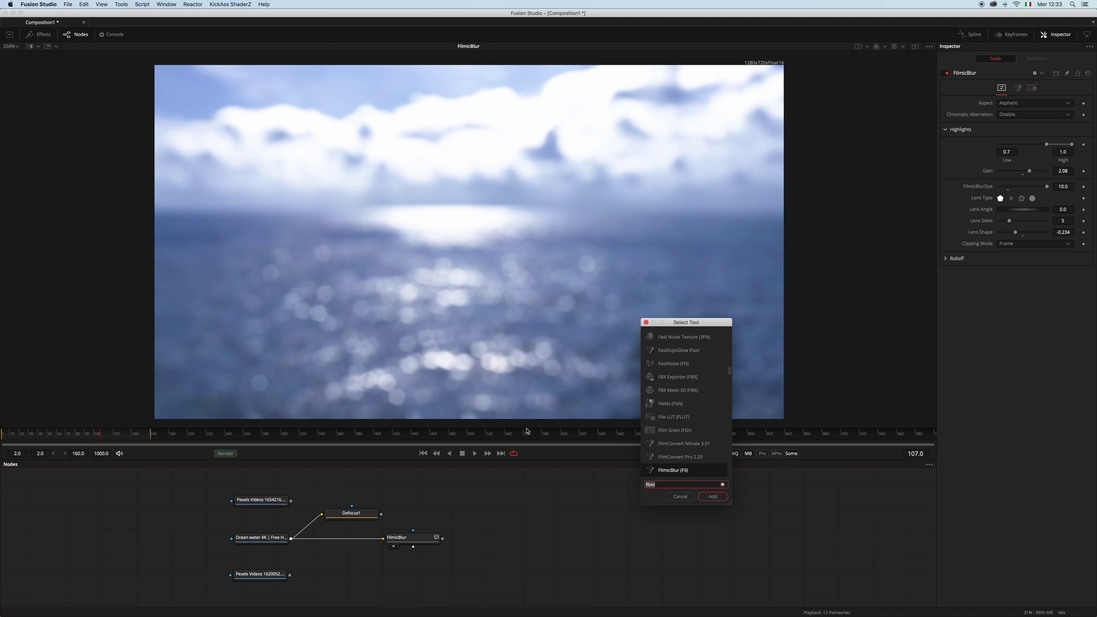
key("BackSpace")
key("BackSpace")
key("BackSpace")
key("BackSpace")
key("BackSpace")
type("rect")
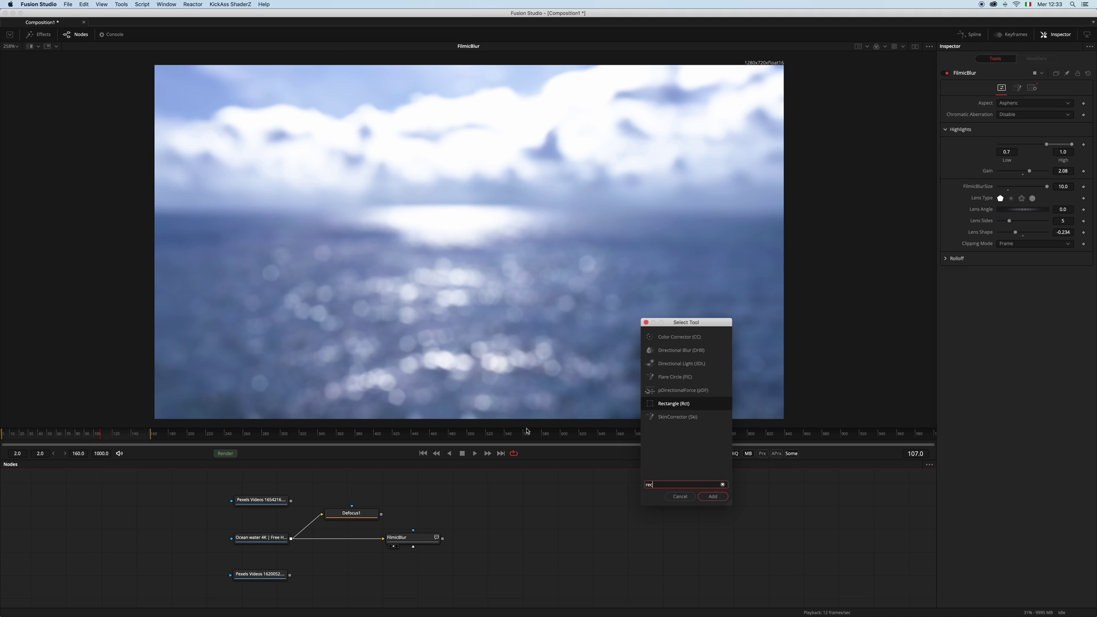
key("Return")
left_click_drag(556, 538, 414, 547)
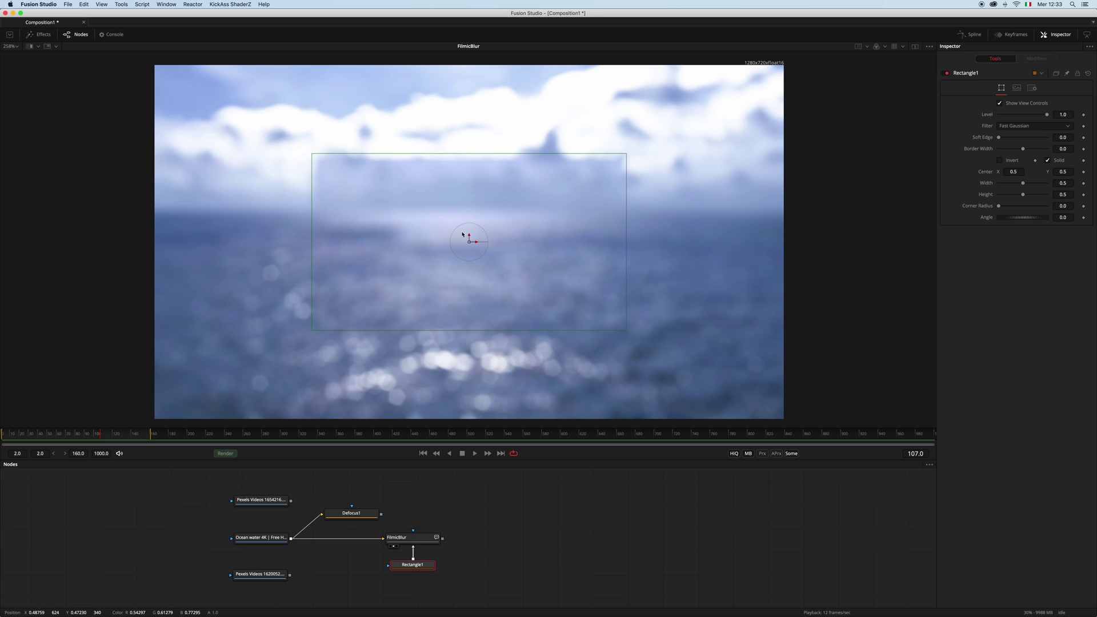
Fit the rectangle over the sky: Width 1.245, Height 0.618, Center Y 0.86, Soft Edge 0.0331
scroll(506, 232, "down", 2)
left_click_drag(474, 227, 465, 100)
scroll(482, 126, "up", 1)
scroll(494, 251, "up", 1)
left_click_drag(466, 213, 476, 192)
left_click_drag(626, 213, 835, 191)
left_click_drag(1001, 138, 1008, 138)
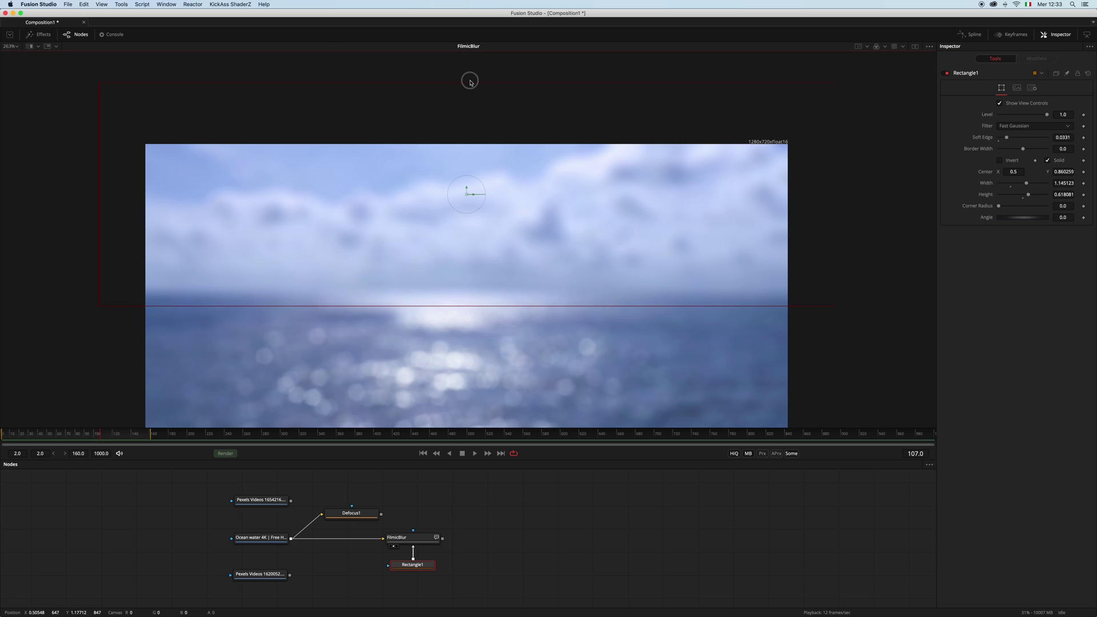
left_click_drag(833, 184, 866, 184)
scroll(542, 212, "down", 2)
scroll(532, 216, "up", 3)
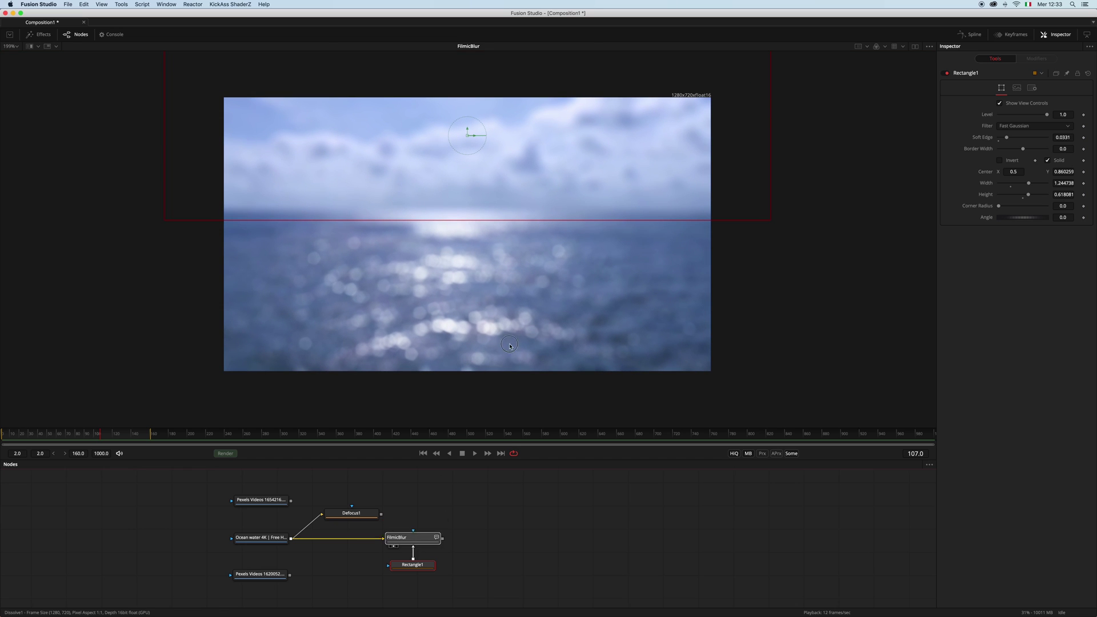
scroll(518, 359, "up", 2)
Play the ocean clip from the first frame to review the current FilmicBlur result
left_click(423, 538)
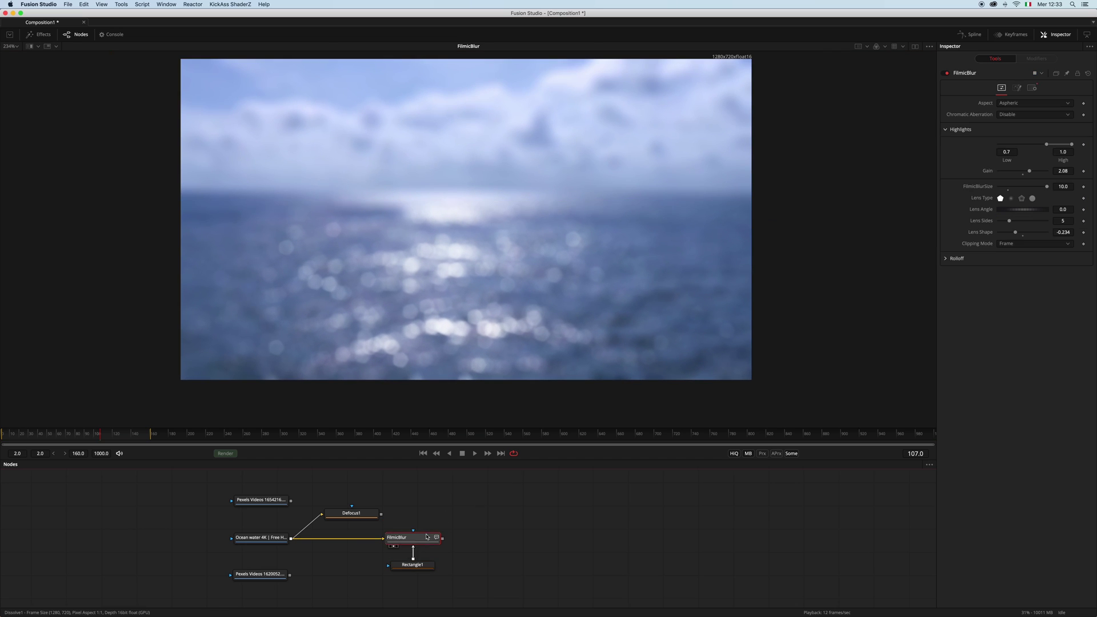
left_click(424, 453)
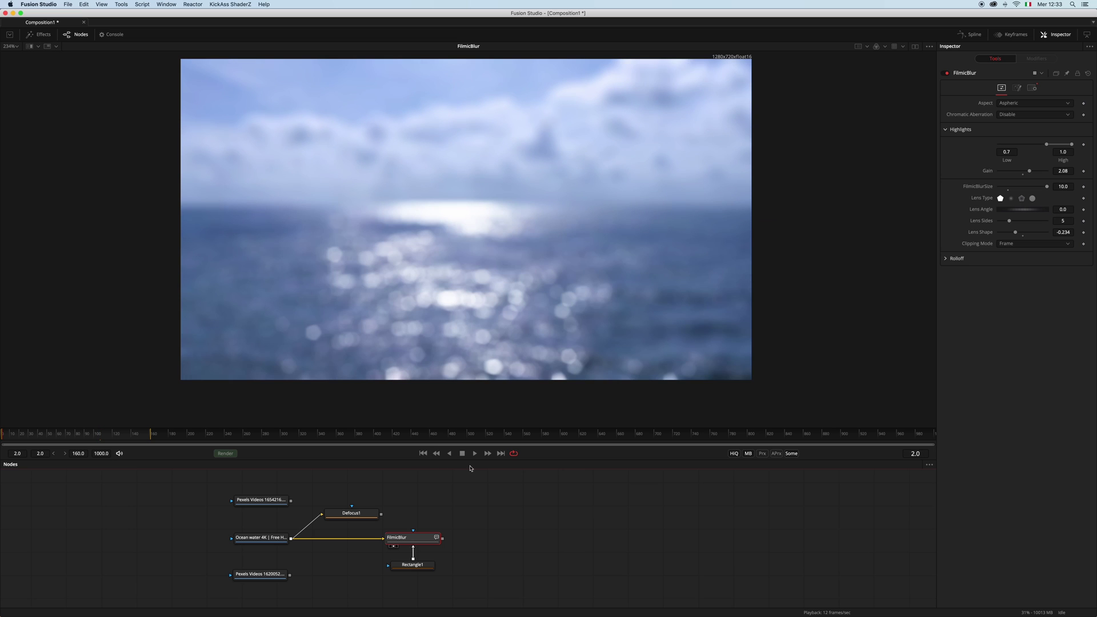
left_click(474, 453)
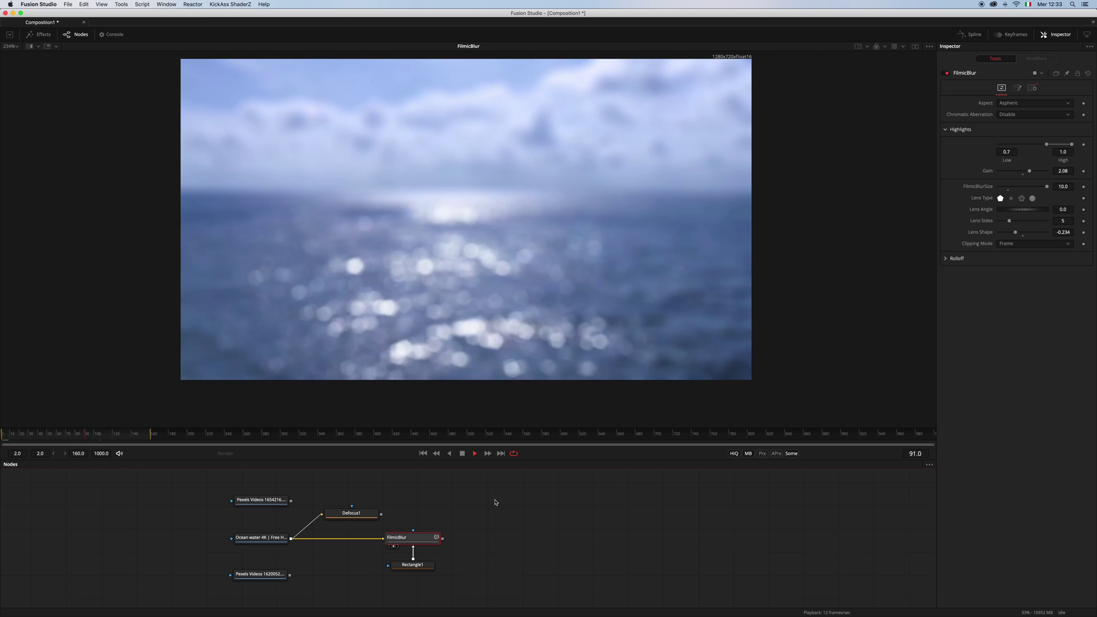
key("space")
Set Defocus1 Bloom Level to 0.858 and Bloom Threshold to 0.772, then view FilmicBlur again
key("1")
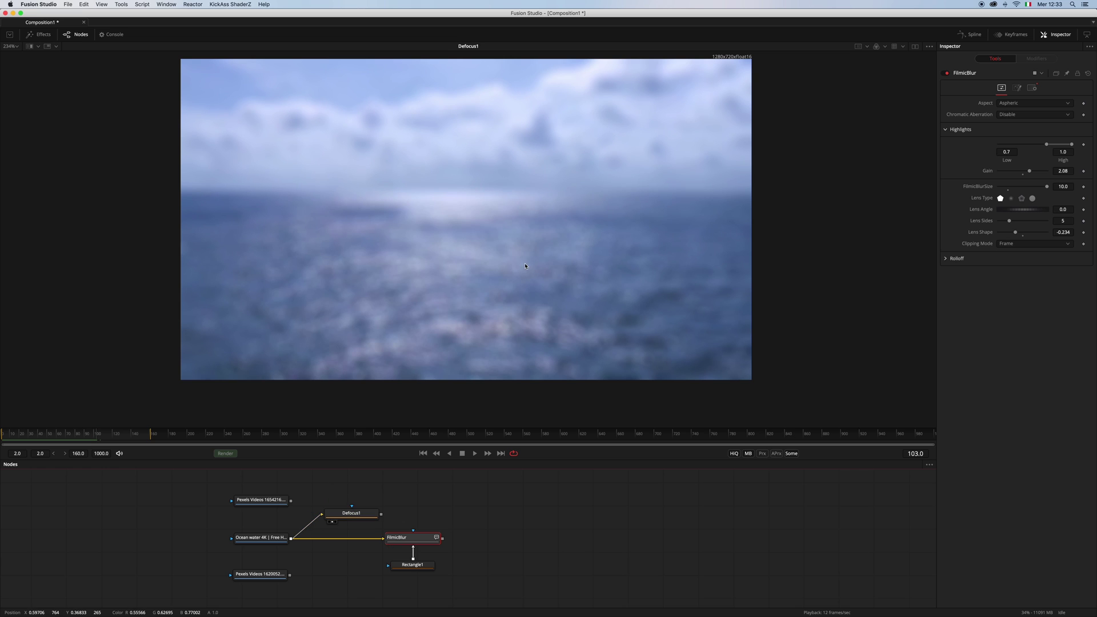
left_click(351, 513)
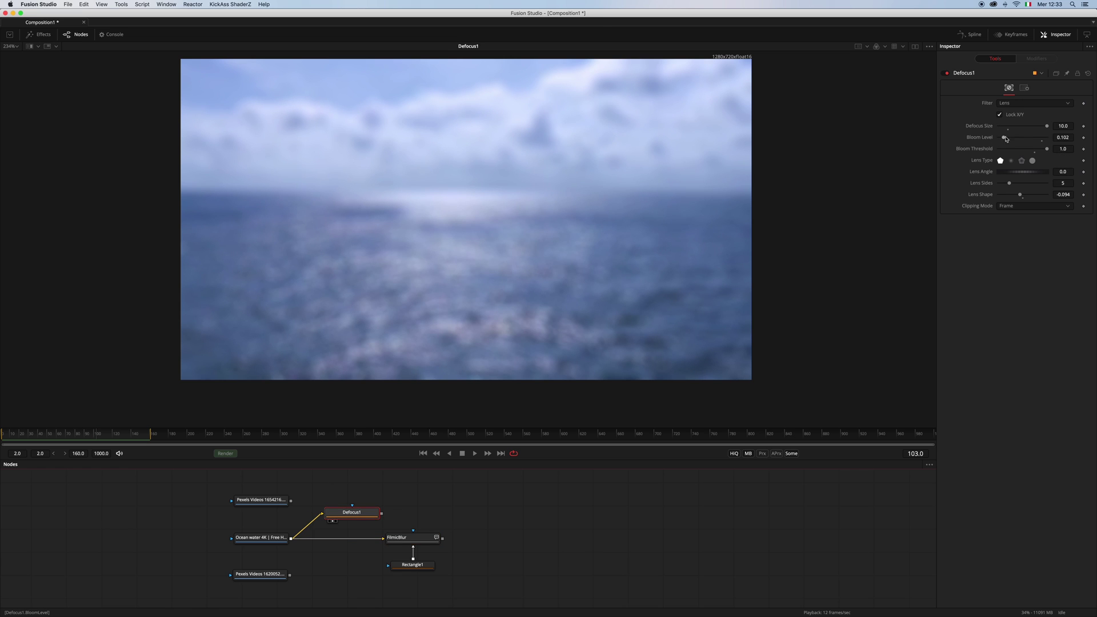
left_click_drag(1005, 138, 1036, 152)
key("space")
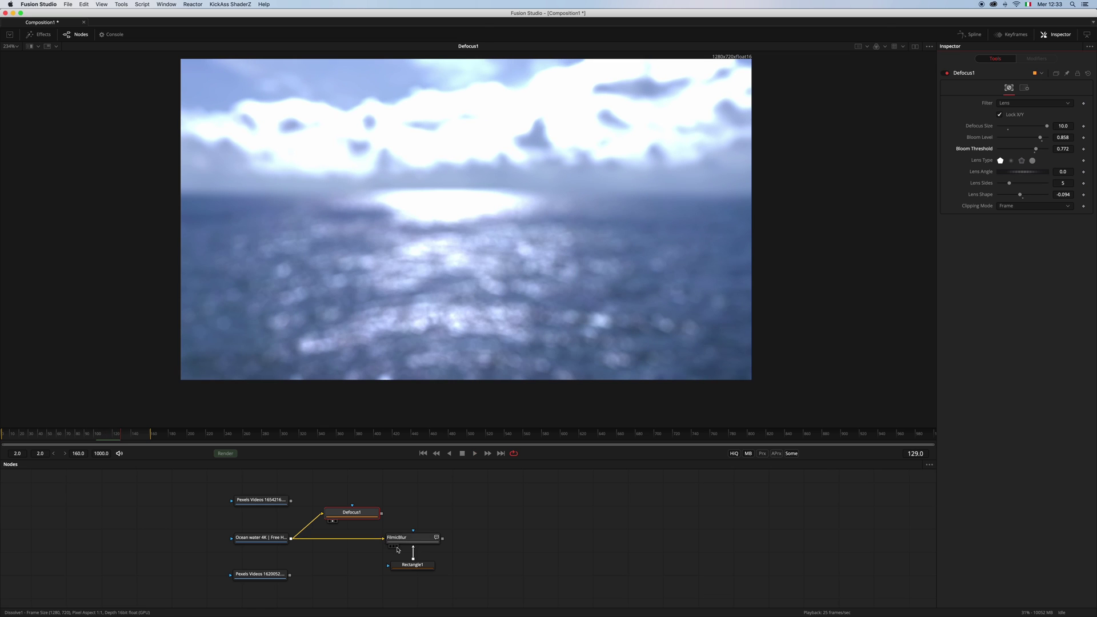
left_click(392, 546)
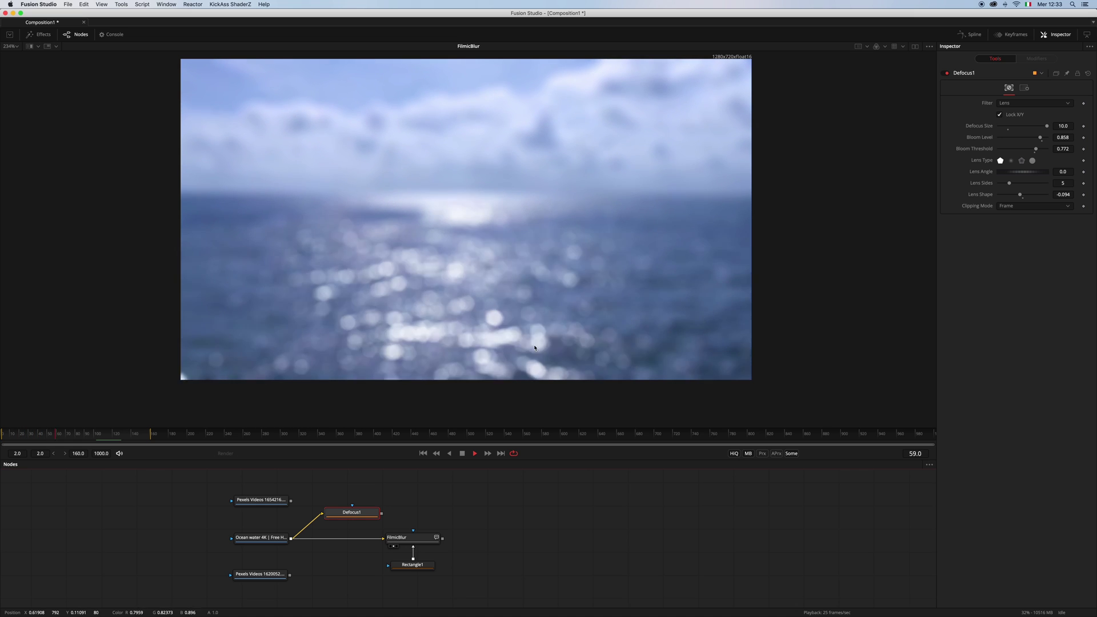
Set the ocean FilmicBlur's Chromatic Aberration to Enable and Aspect to Anamorphic, then play the clip
key("space")
left_click(412, 540)
left_click(1021, 114)
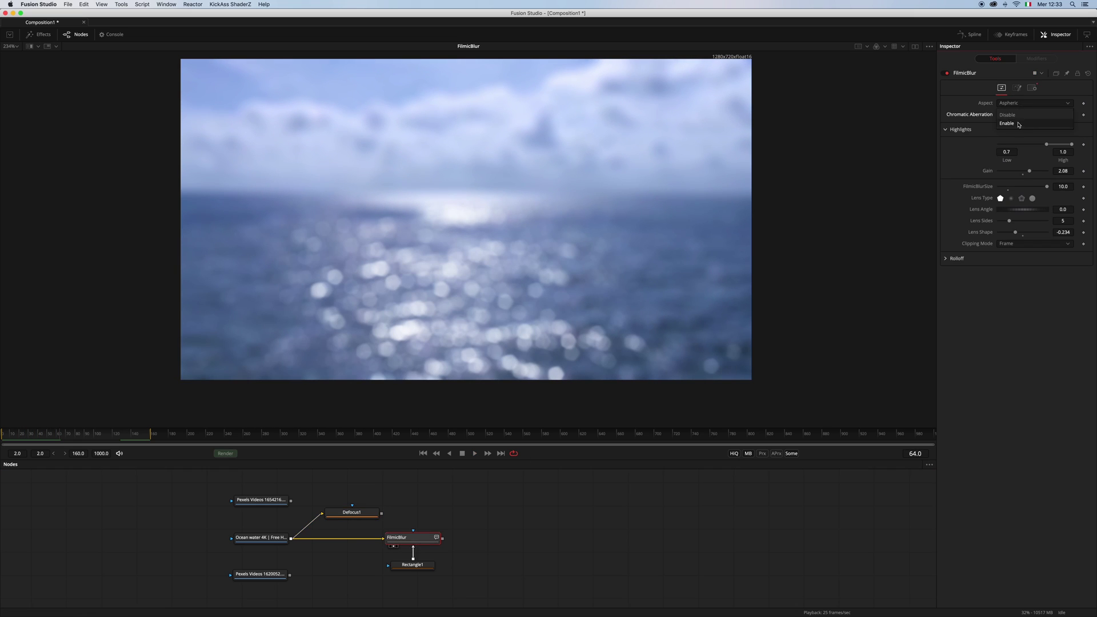
left_click(1017, 124)
left_click(1024, 107)
left_click(1022, 114)
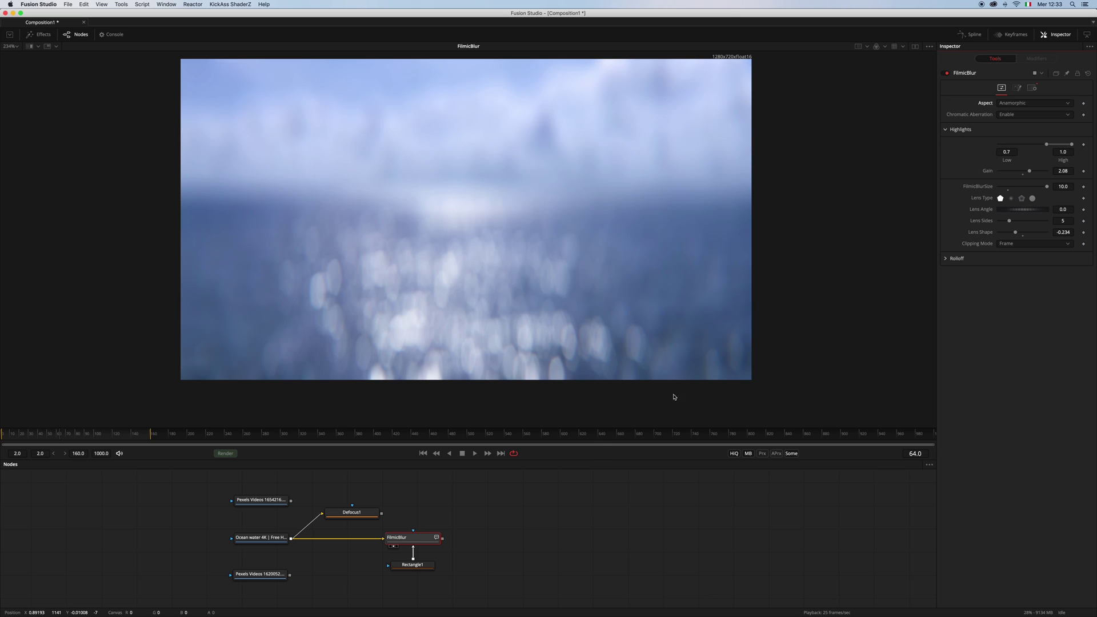
left_click(474, 454)
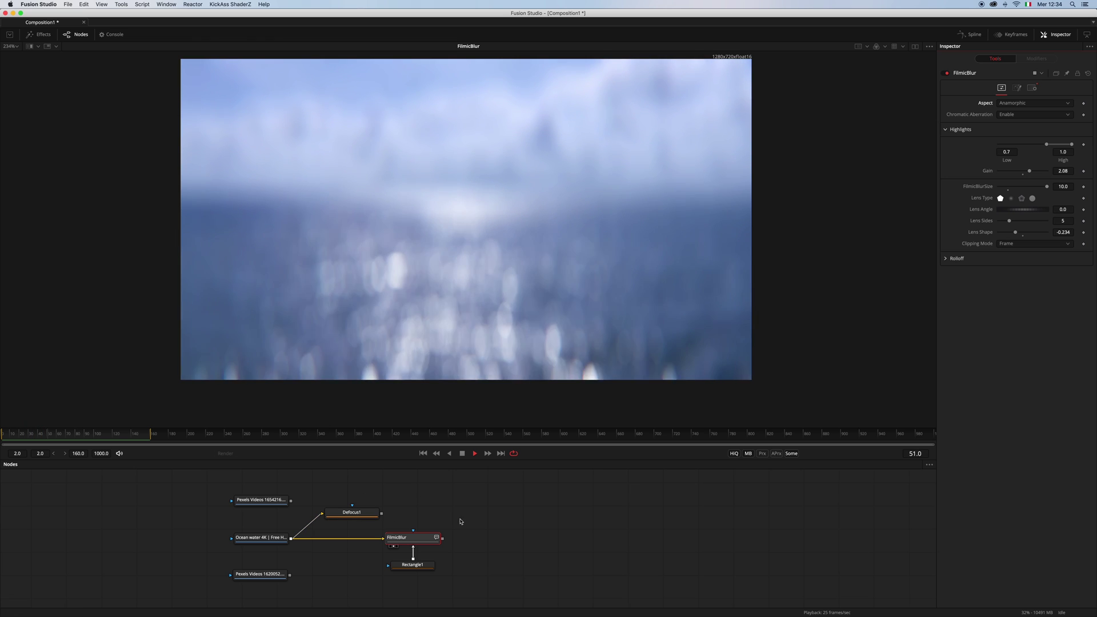
key("space")
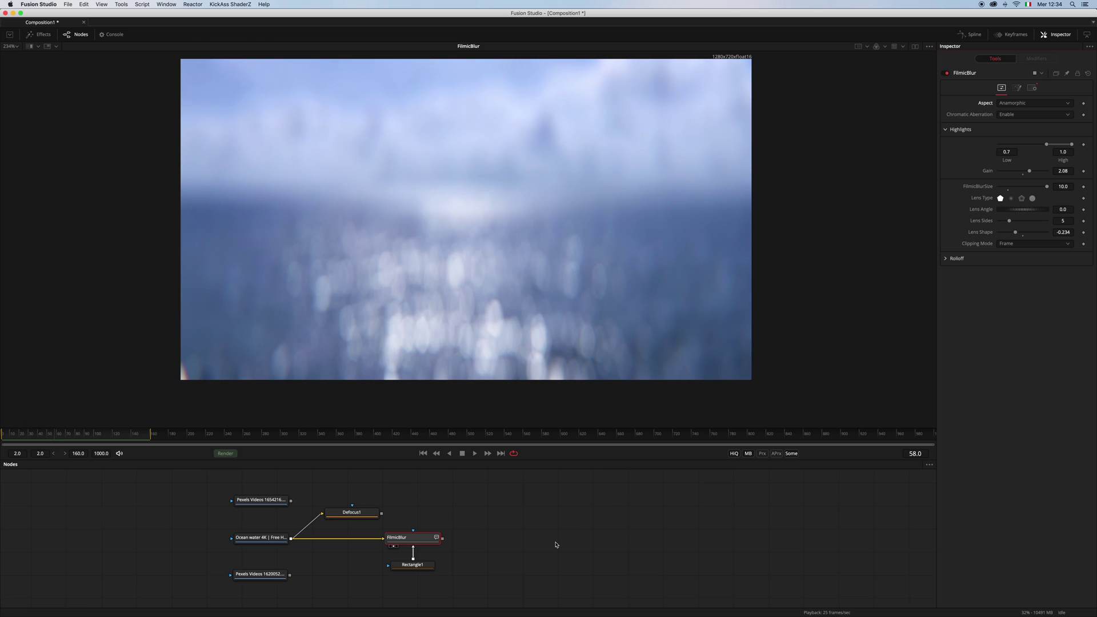
Delete the ocean clip's Defocus1, FilmicBlur and Rectangle1 nodes and fit the viewer
scroll(556, 545, "down", 3)
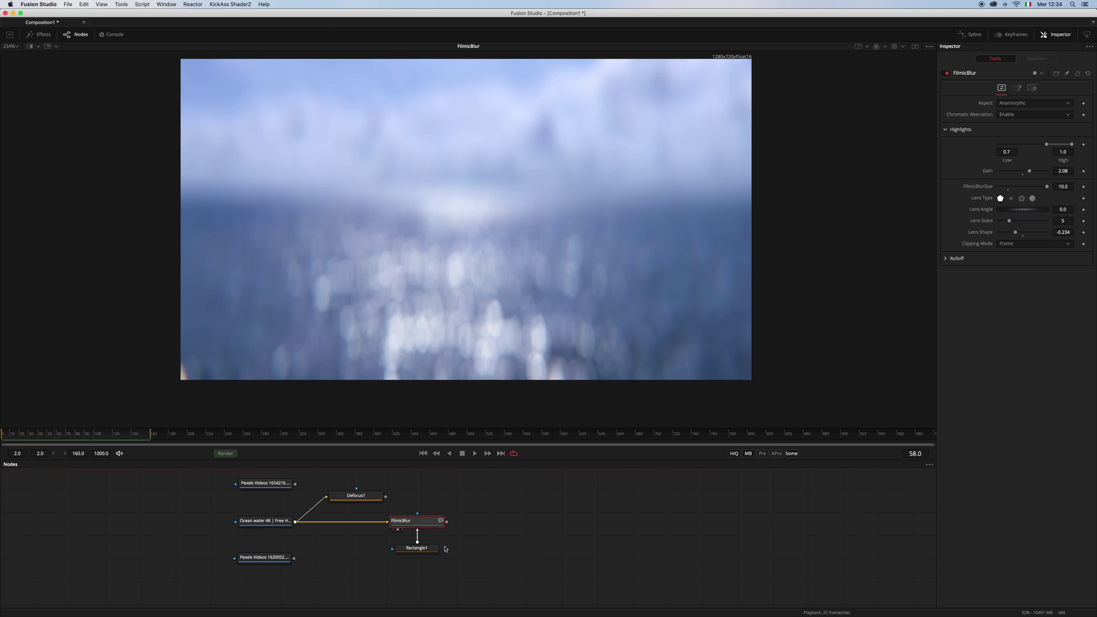
left_click_drag(512, 484, 354, 544)
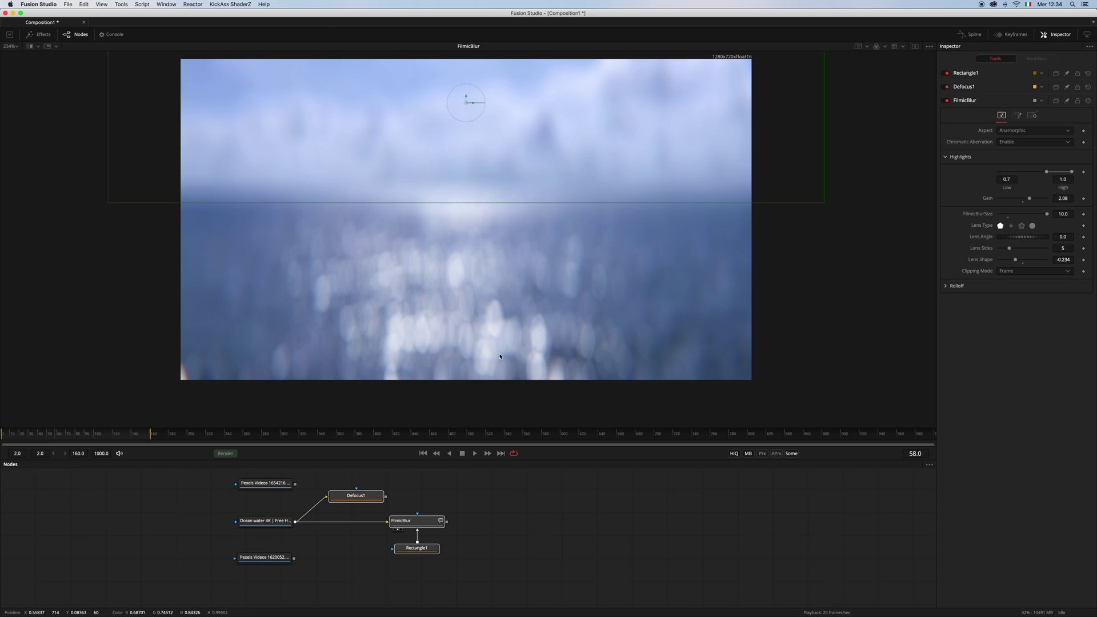
key("Delete")
key("ctrl+f")
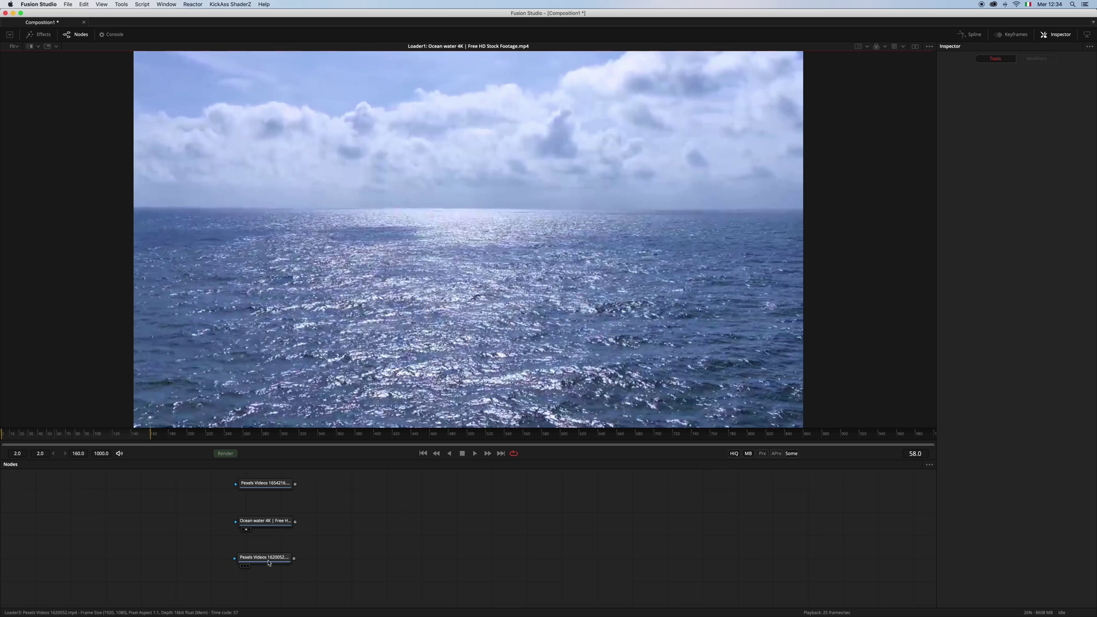
Show the wheat-field clip in the viewer and add a FilmicBlur node from Select Tool
key("1")
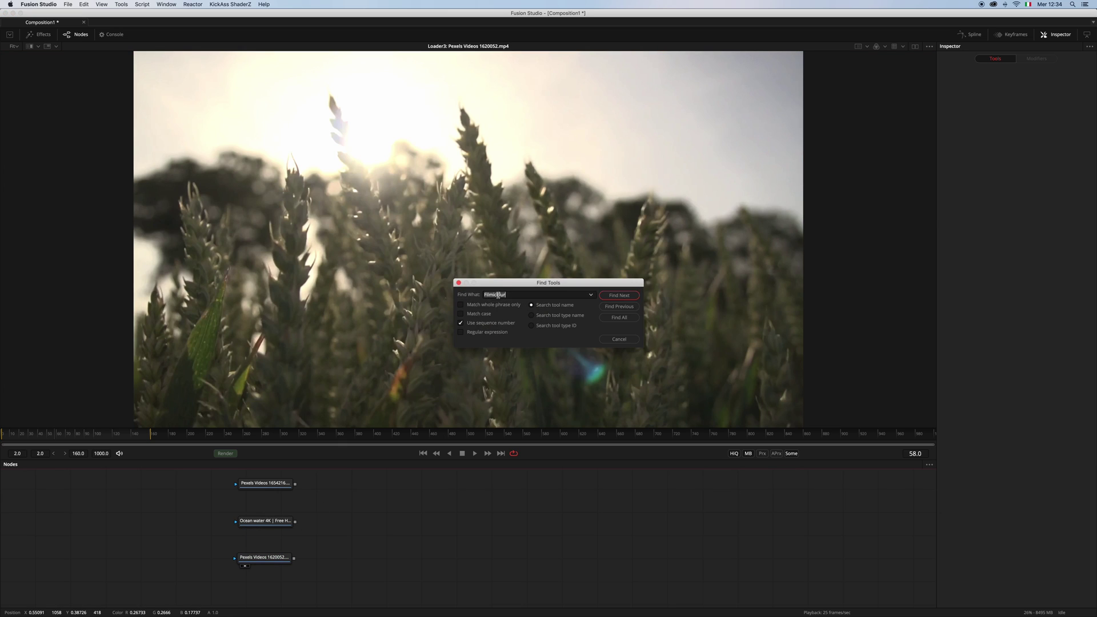
left_click(484, 354)
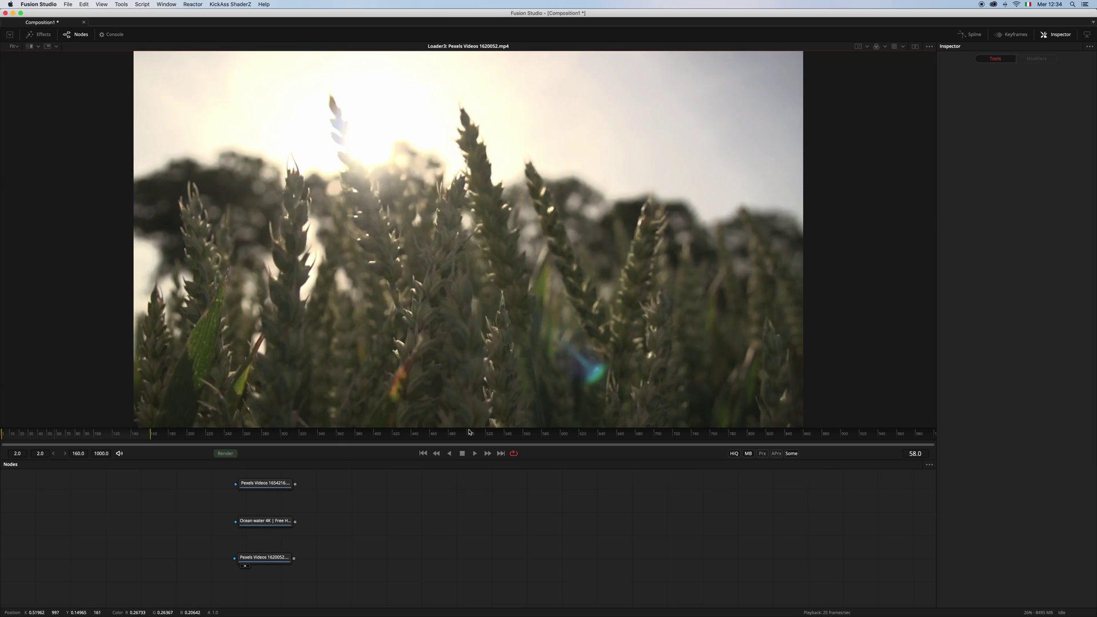
left_click(445, 572)
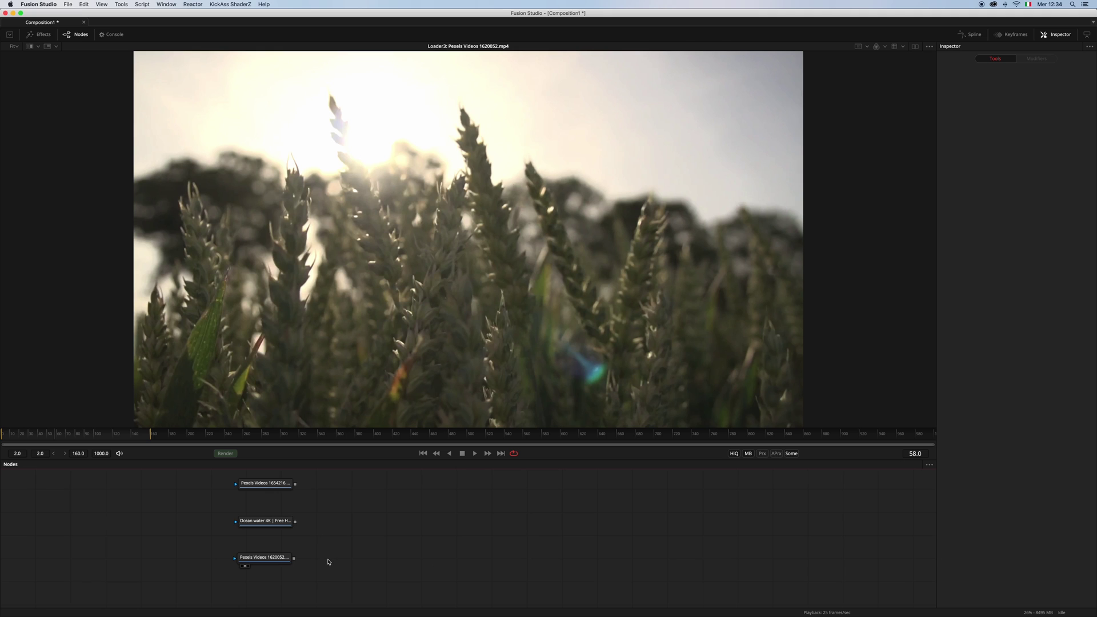
key("shift+space")
type("rec")
key("BackSpace")
key("BackSpace")
key("BackSpace")
type("filmic")
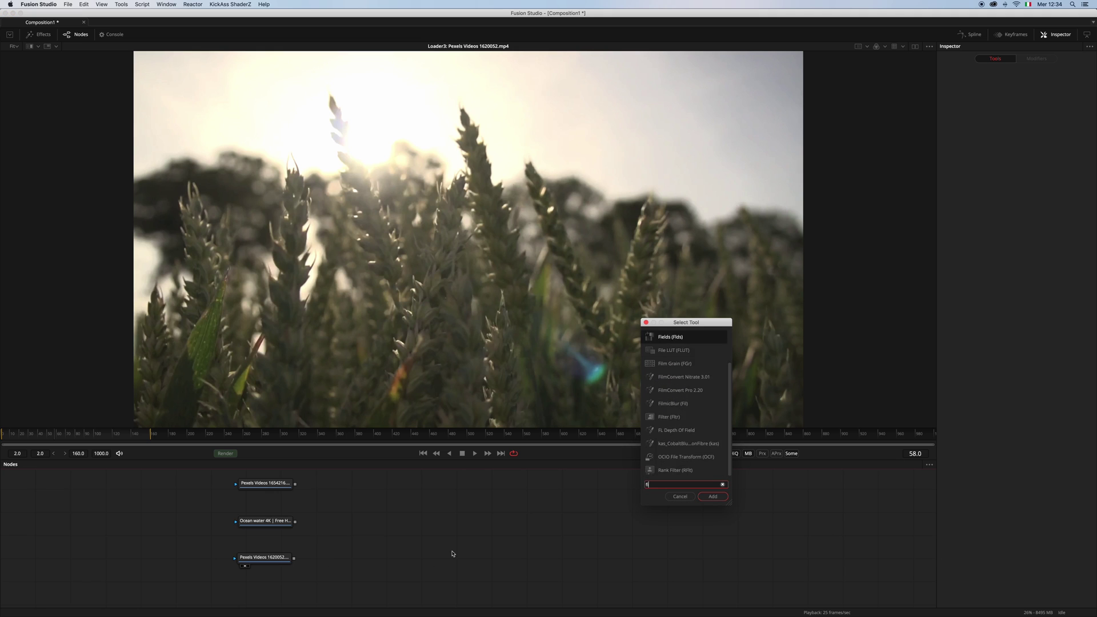
key("Return")
Wire the wheat clip into FilmicBlur and give it Size 20, 6 lens sides, and Lens Shape -0.152
left_click_drag(294, 559, 402, 563)
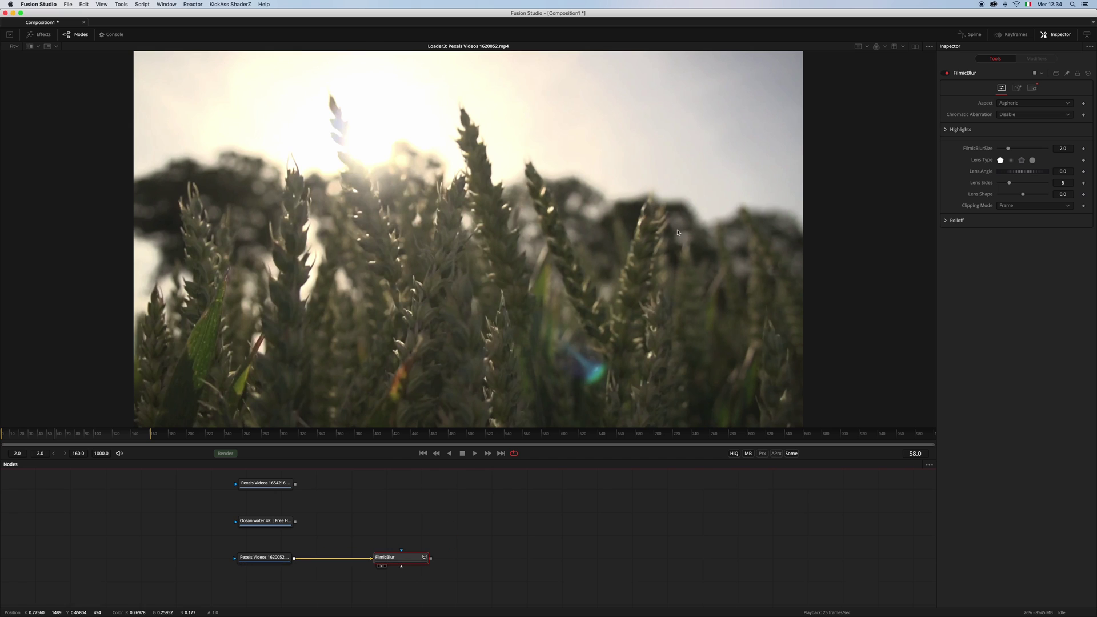
left_click_drag(400, 557, 835, 238)
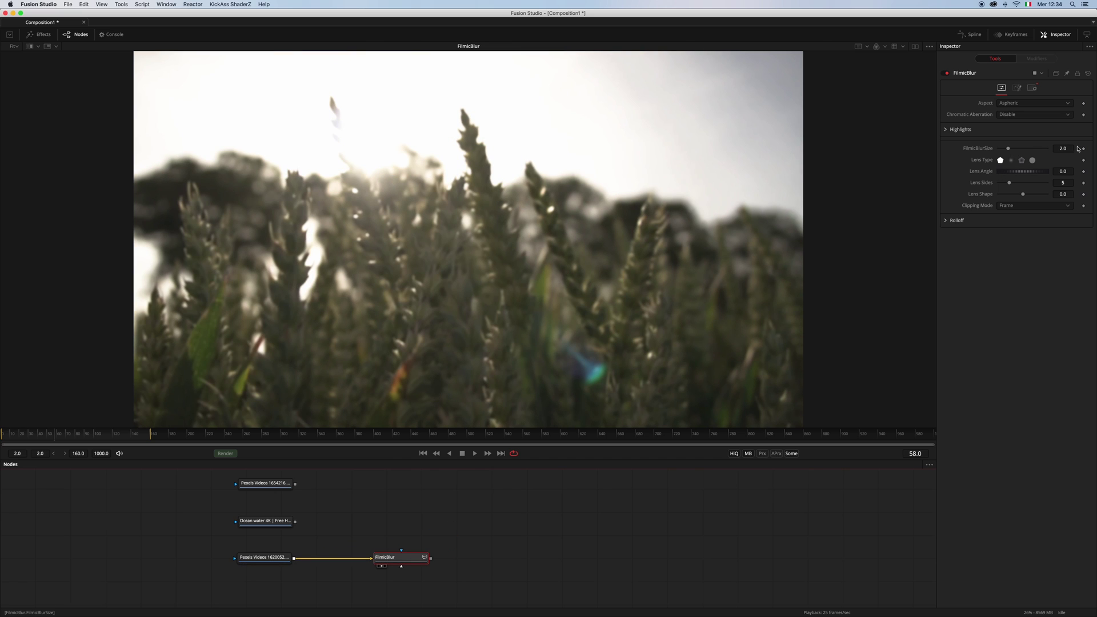
left_click_drag(1014, 153, 1070, 150)
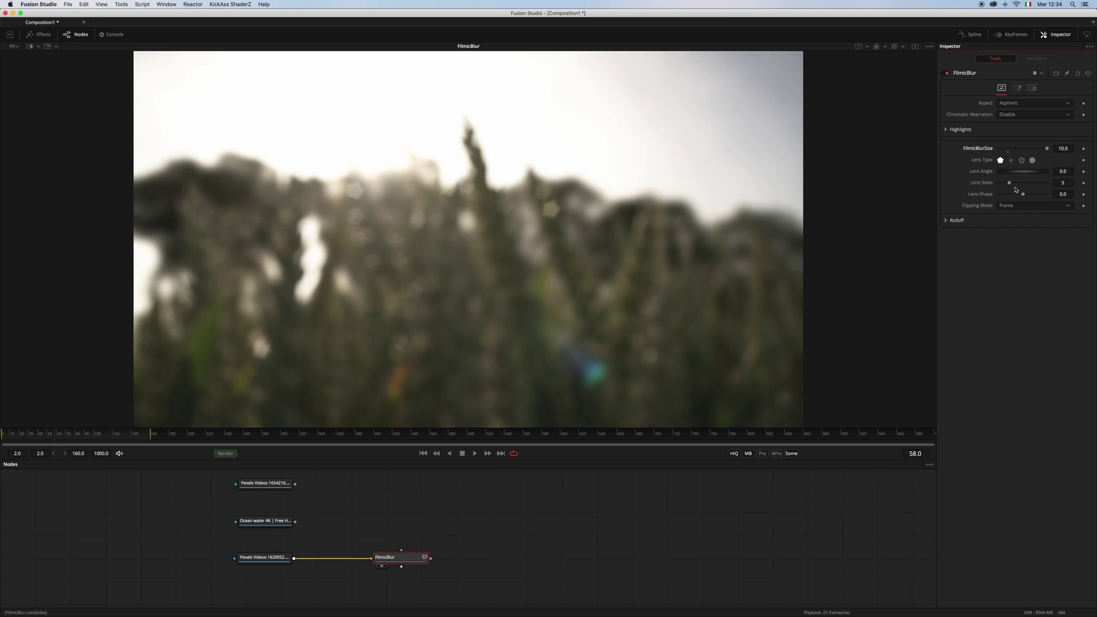
left_click_drag(1009, 183, 1016, 184)
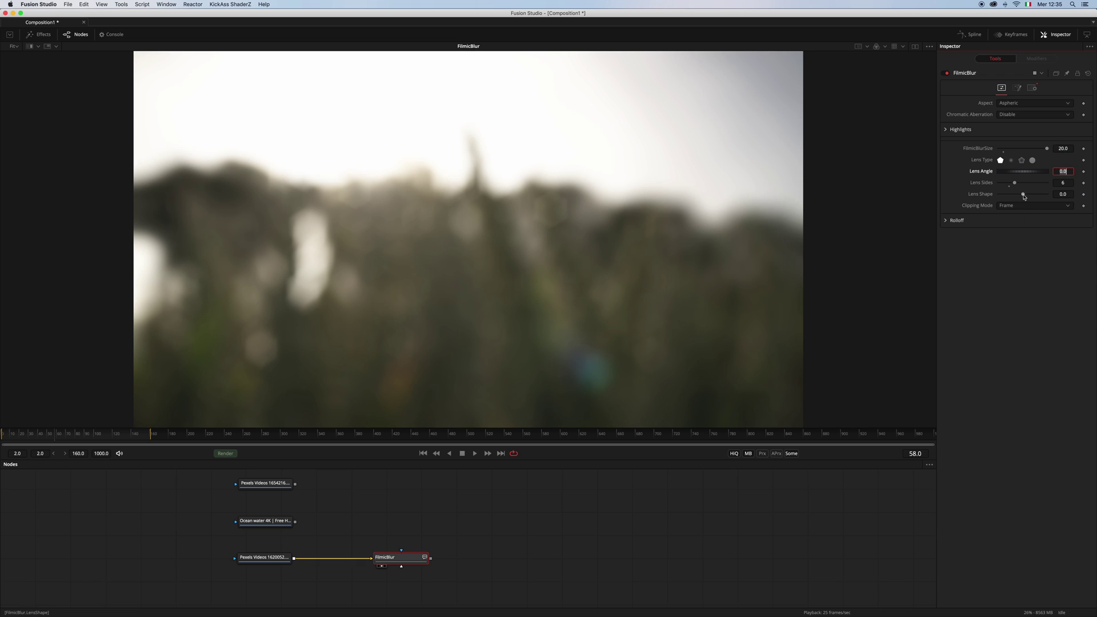
left_click_drag(1024, 196, 1023, 195)
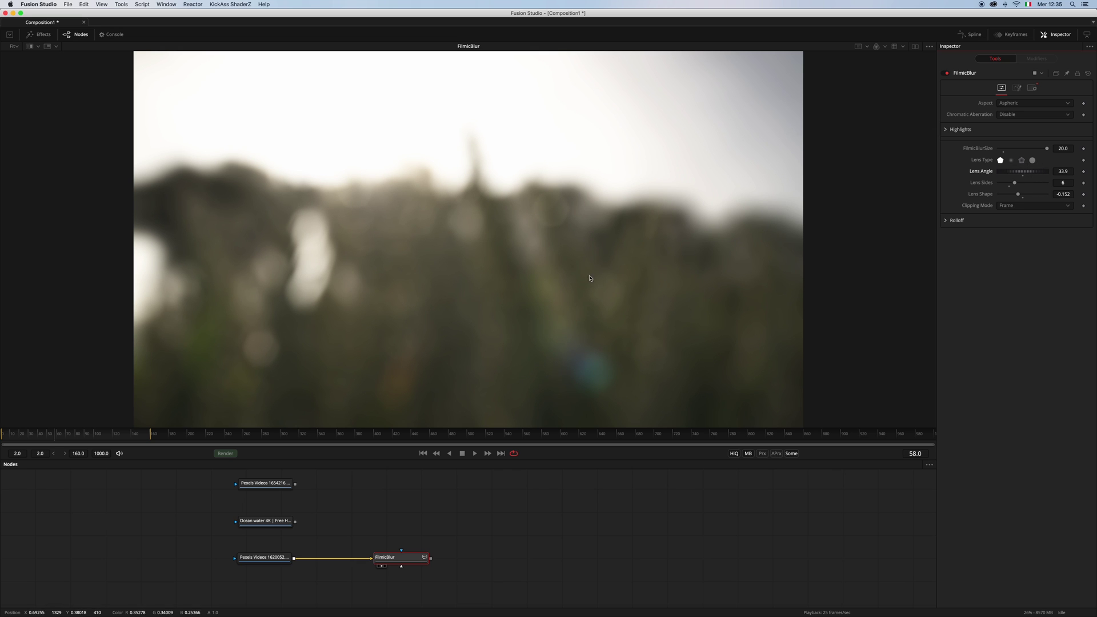
Preview playback, then raise the FilmicBlur Highlights Gain to about 2.46
scroll(634, 229, "down", 1)
key("space")
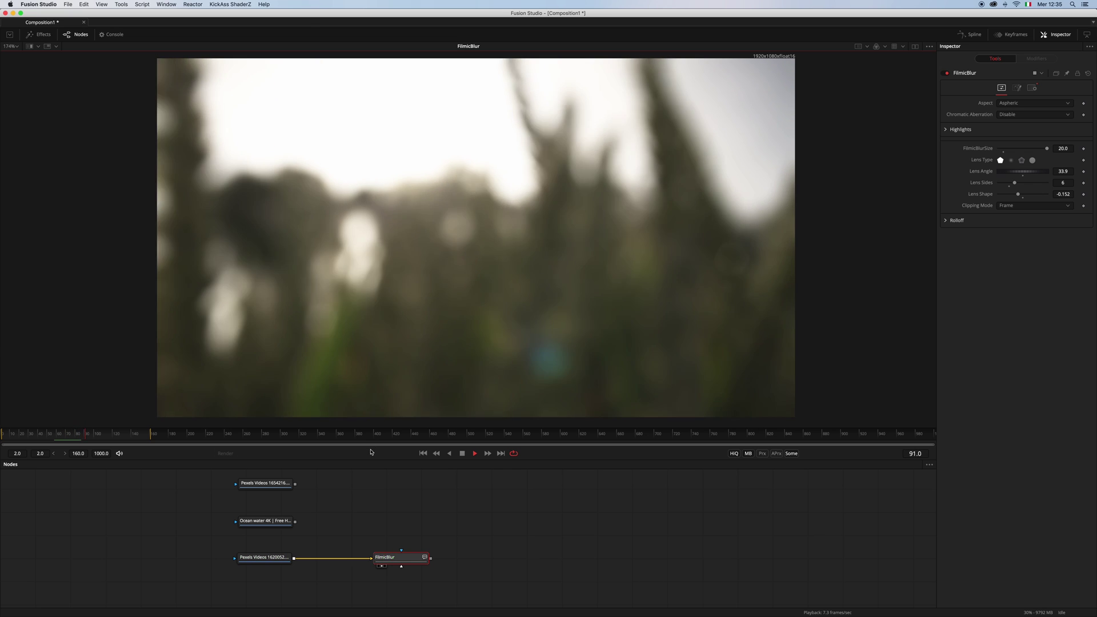
key("space")
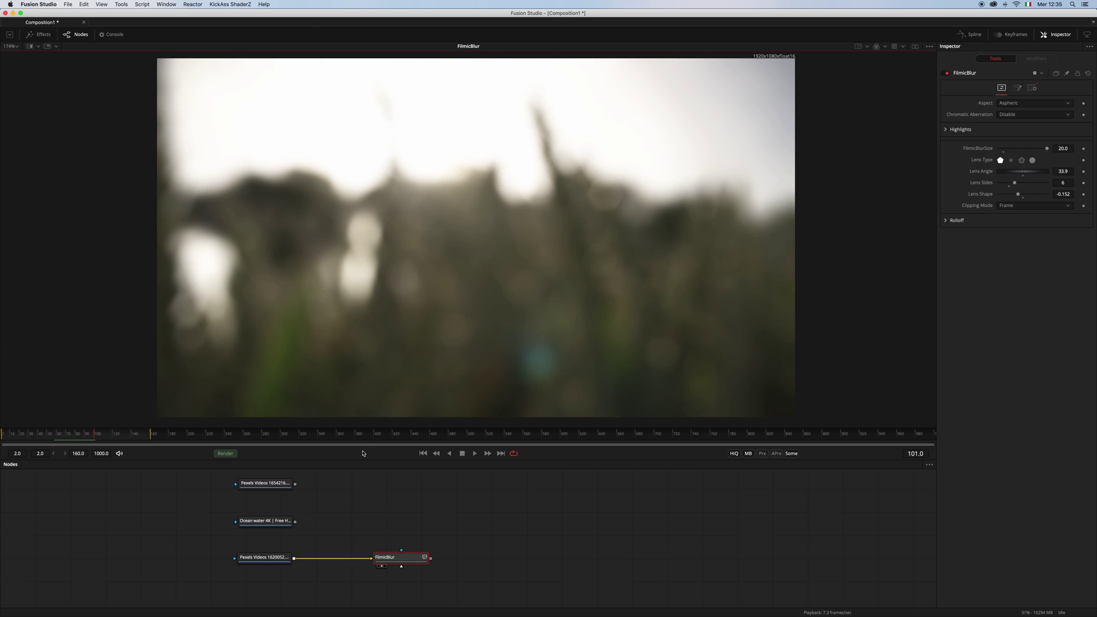
left_click(946, 130)
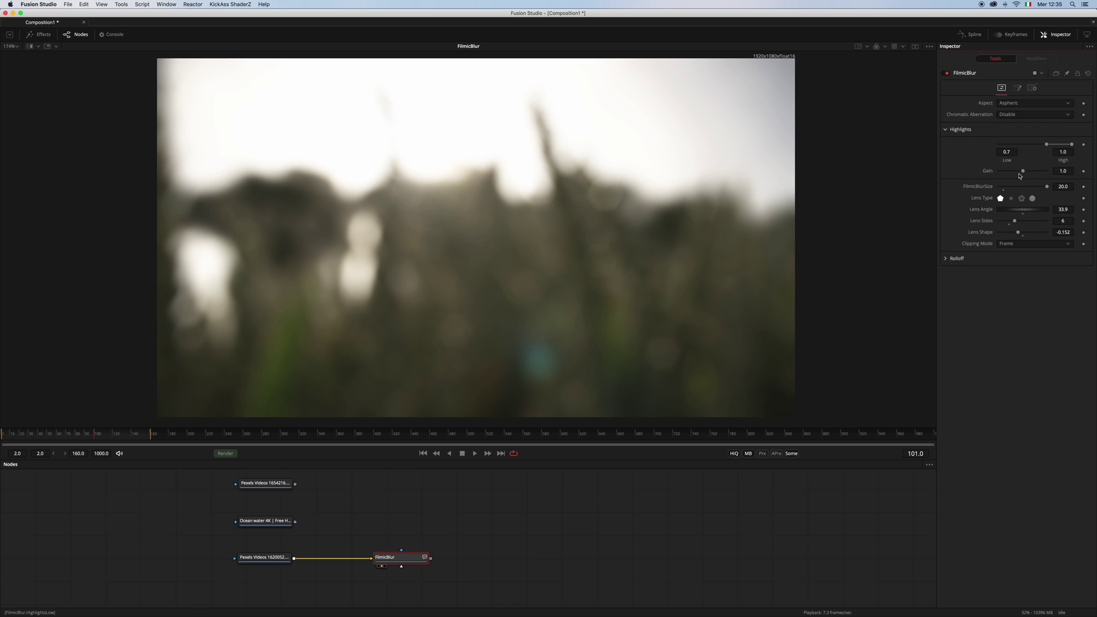
left_click_drag(1024, 172, 1033, 172)
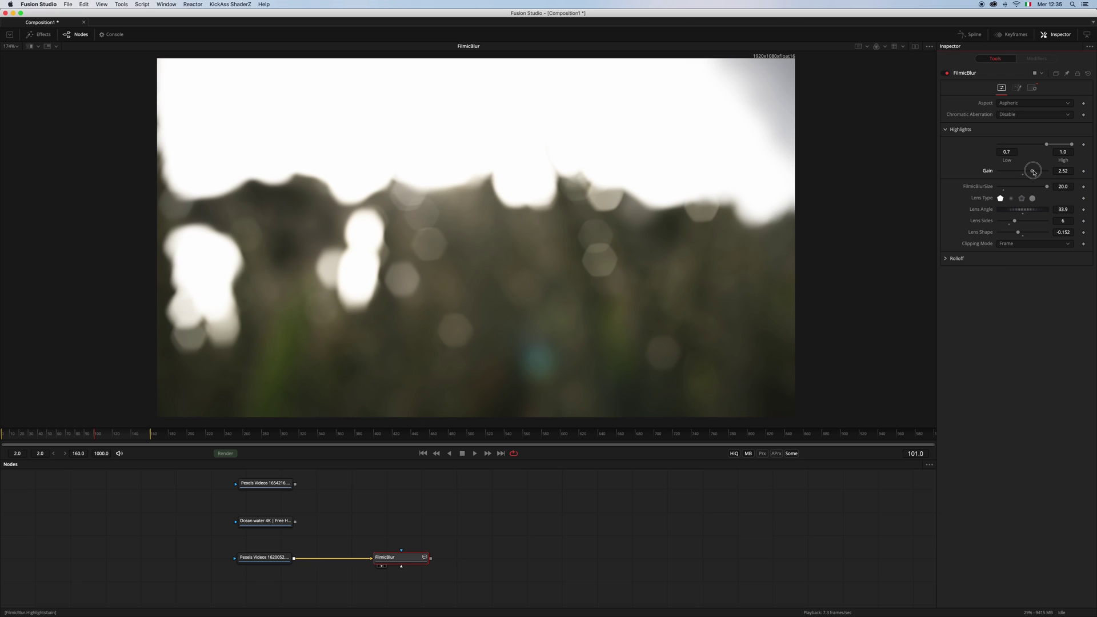
left_click_drag(1034, 172, 1033, 172)
Add a Rectangle mask and connect it to FilmicBlur's garbage matte input
key("shift+space")
type("filmi")
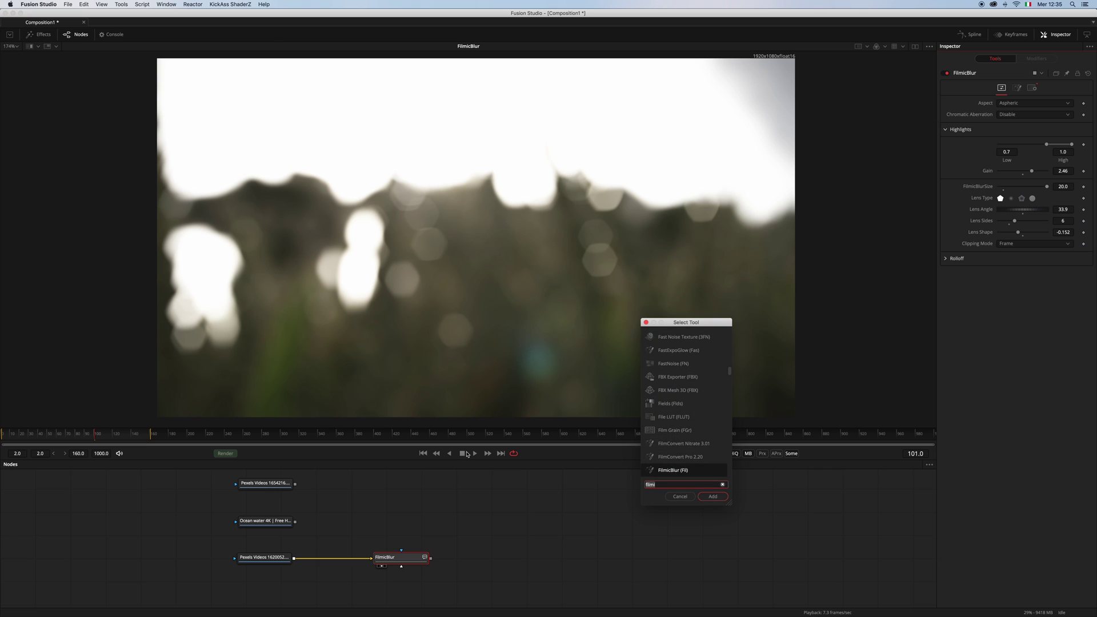
key("BackSpace")
key("BackSpace")
key("BackSpace")
key("BackSpace")
key("BackSpace")
type("rect")
key("Return")
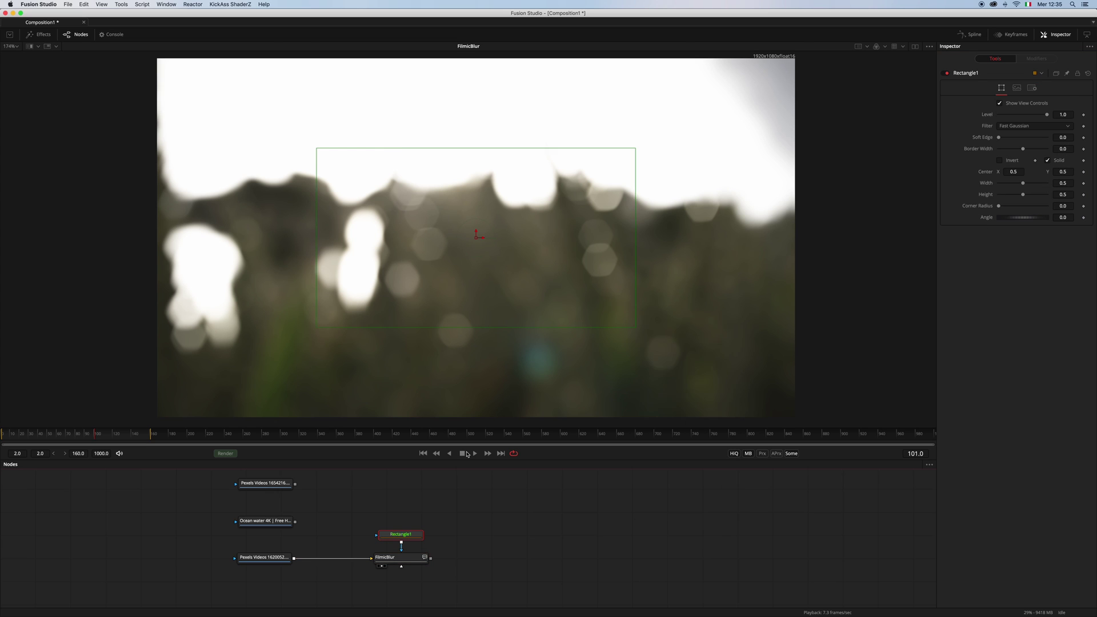
left_click_drag(412, 535, 402, 568)
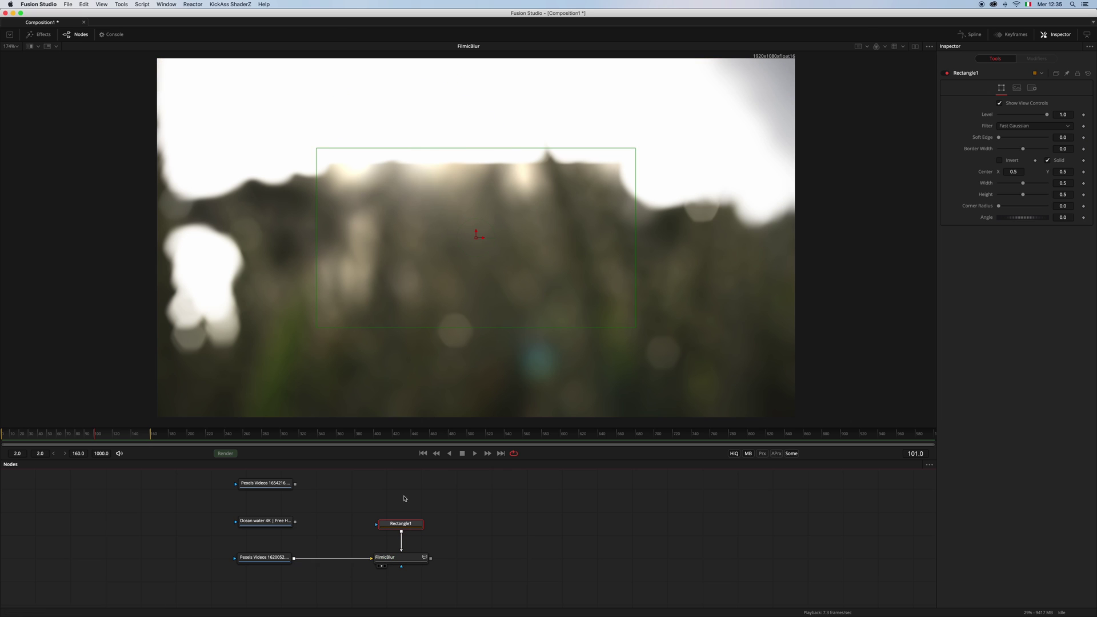
Size the rectangle to width 1.44, height 0.689, Center Y 0.998, Soft Edge 0.0472, angle -1.125
left_click_drag(483, 228, 490, 122)
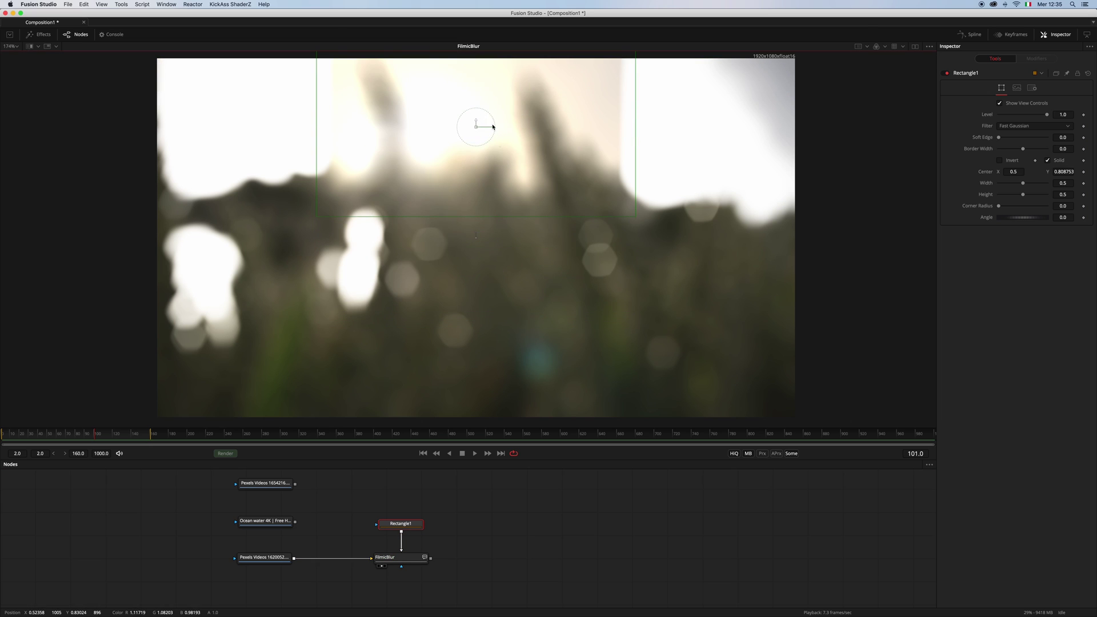
scroll(502, 147, "down", 5)
left_click_drag(589, 175, 713, 172)
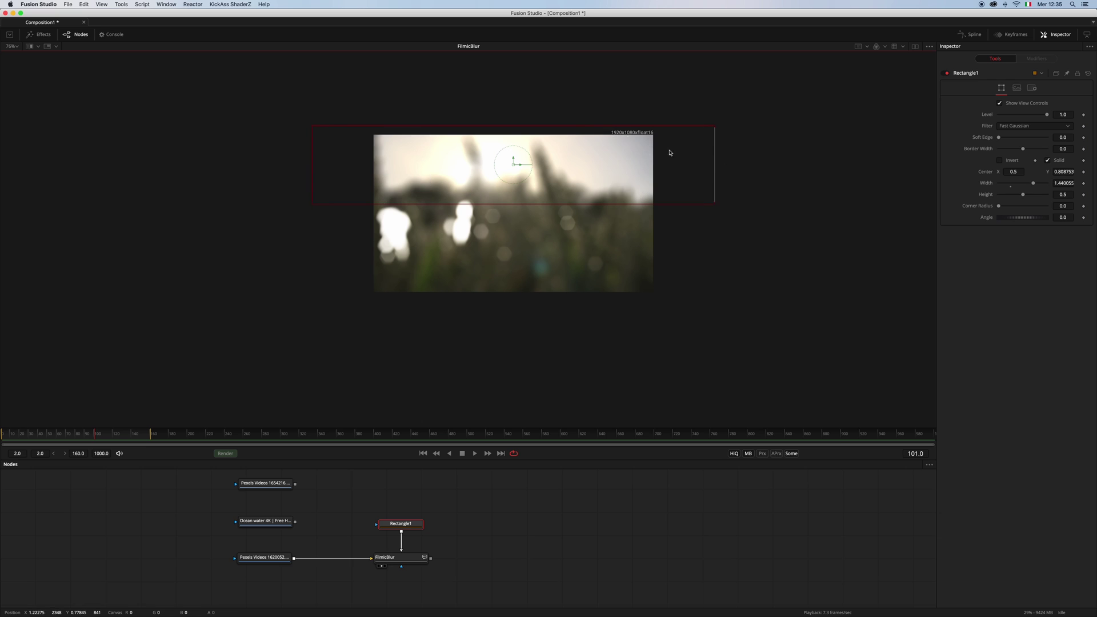
left_click_drag(560, 125, 561, 110)
left_click_drag(514, 161, 513, 145)
left_click(1010, 138)
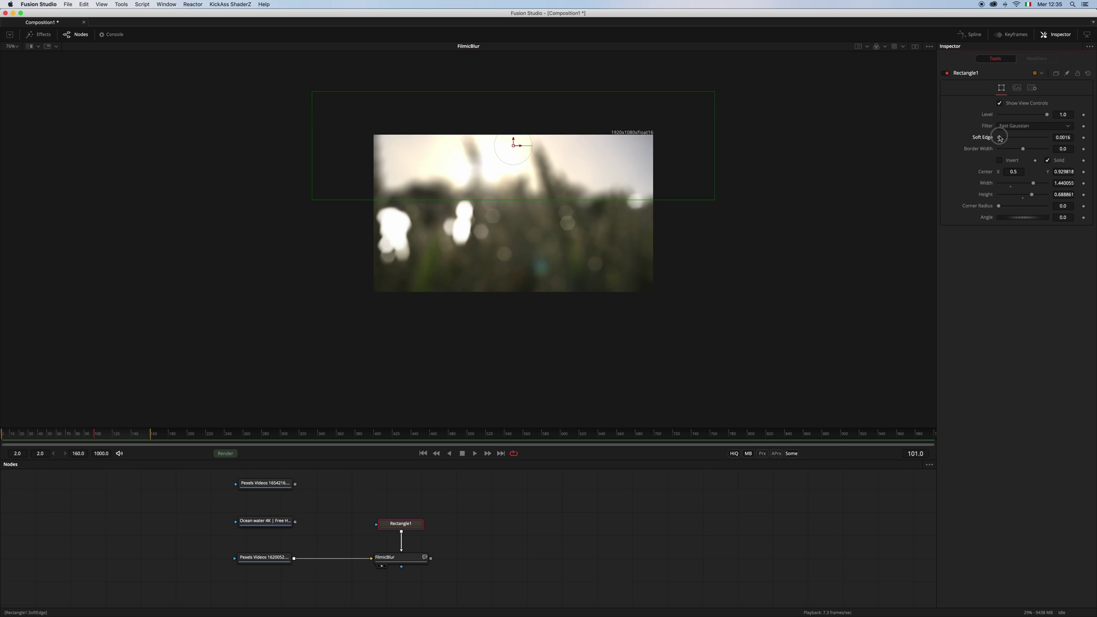
left_click_drag(527, 156, 515, 128)
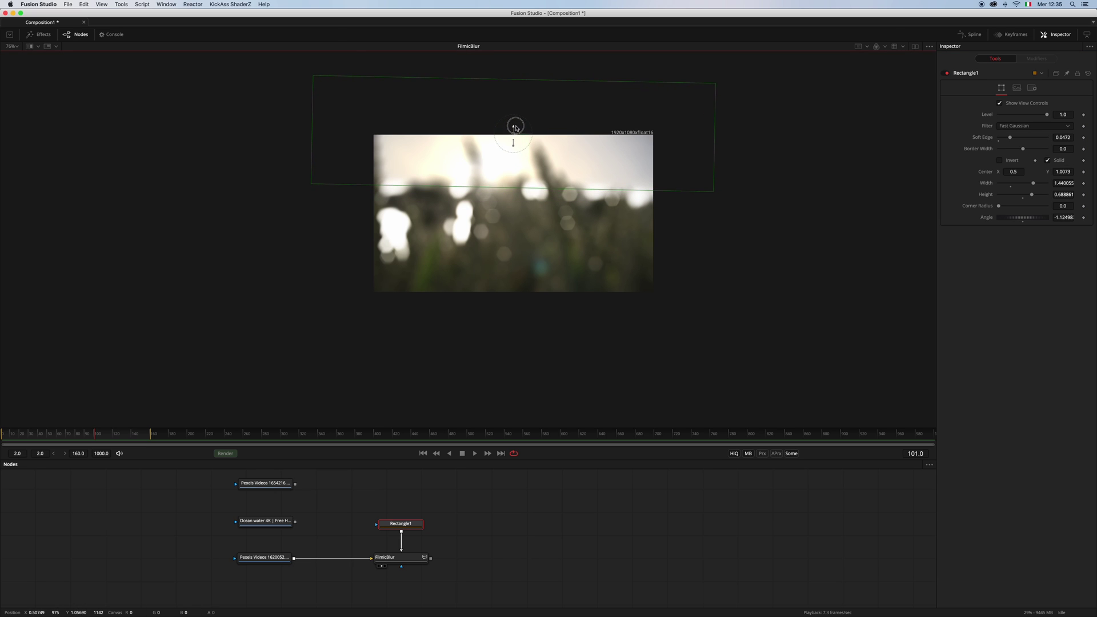
left_click(537, 492)
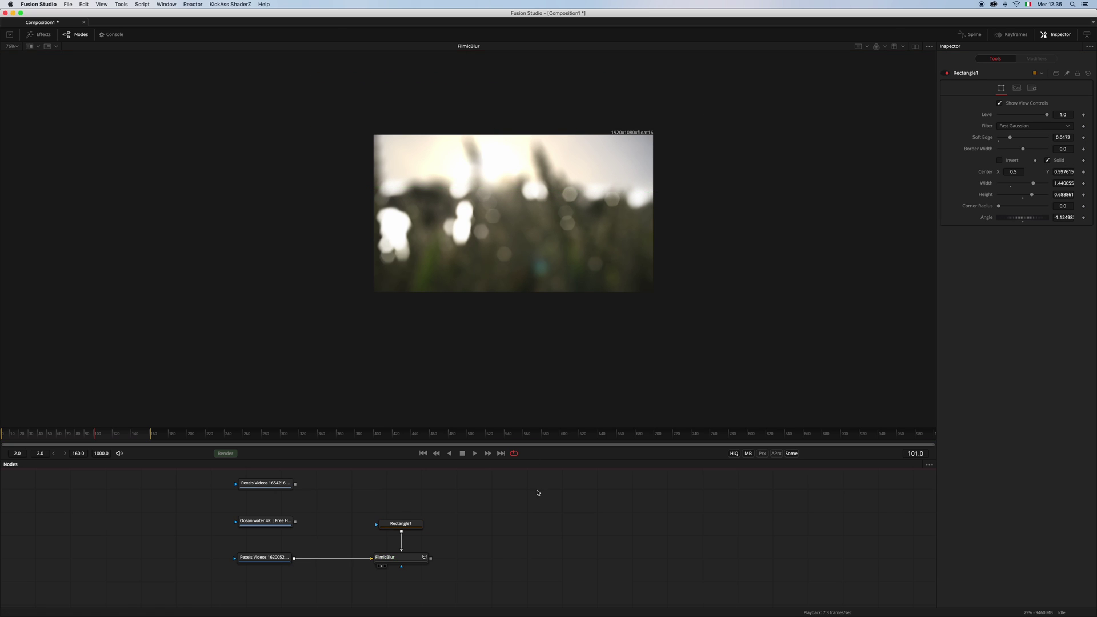
left_click(510, 265)
key("ctrl+f")
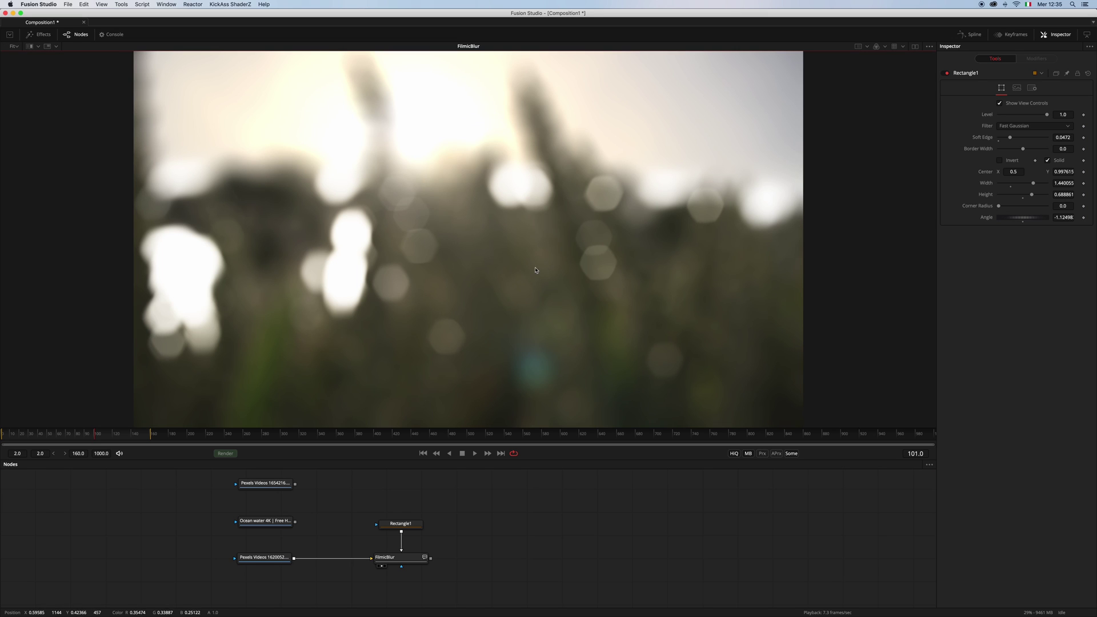
Set the wheat FilmicBlur's Highlights Gain to 2.02 and Chromatic Aberration to Enable during playback
left_click(402, 558)
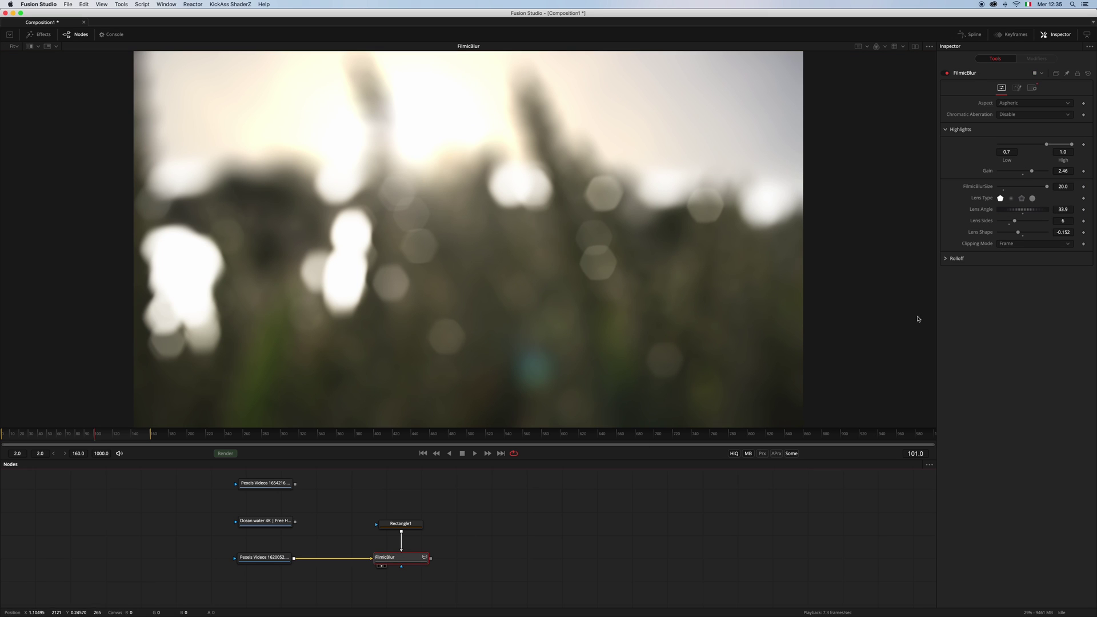
left_click_drag(1031, 171, 1030, 173)
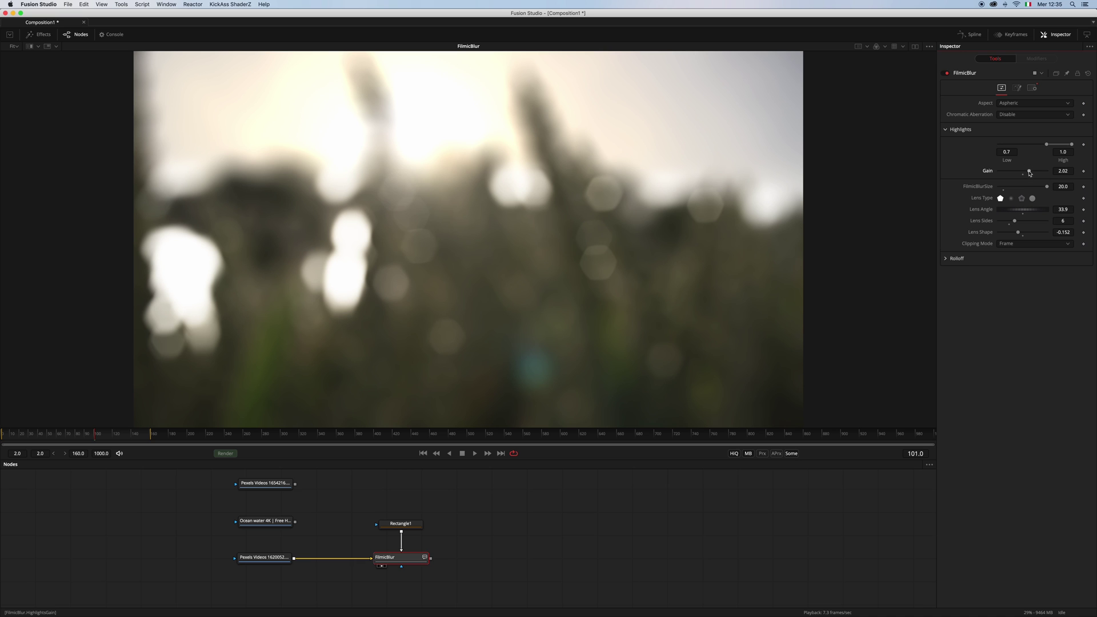
key("space")
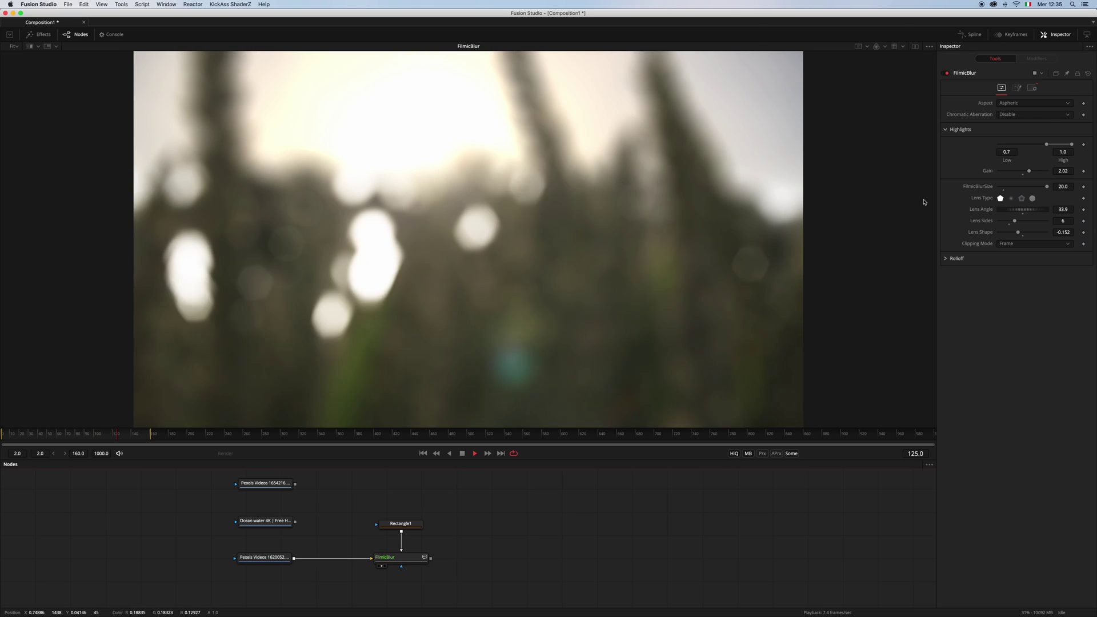
left_click(1041, 115)
left_click(1028, 123)
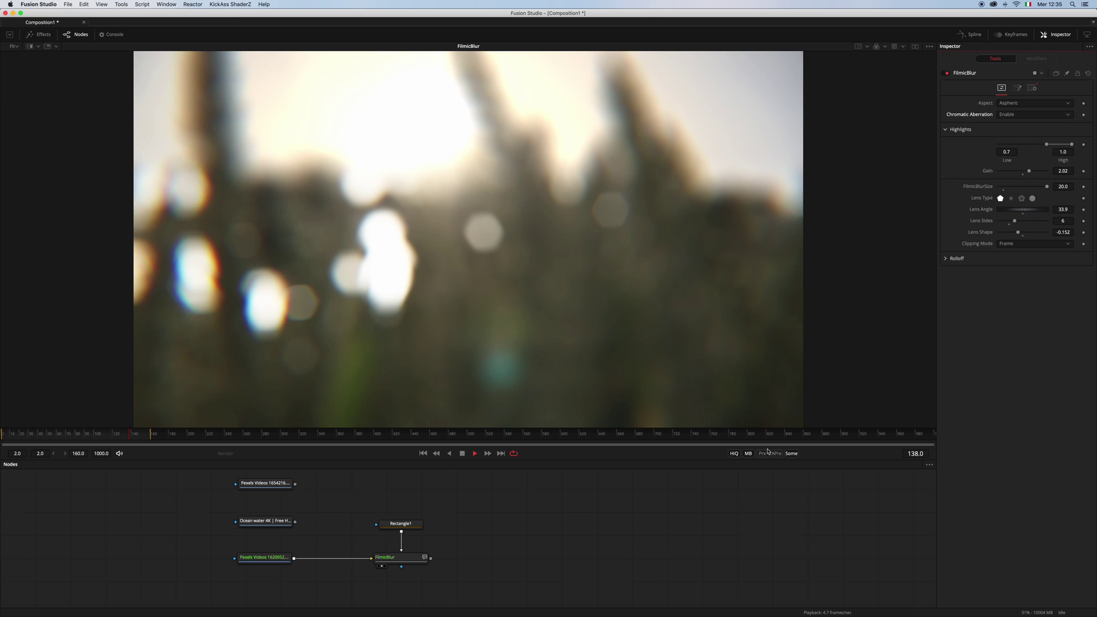